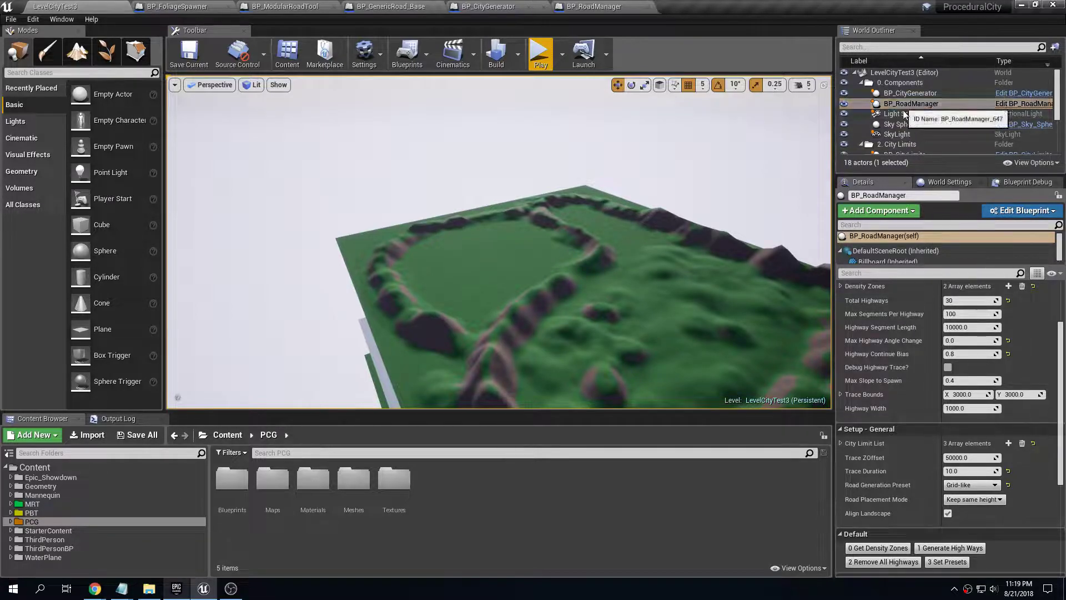
Generate two rounds of grid-like highways with BP_RoadManager and inspect the road layout inside the city limits.
{"action": "scroll", "coordinate": [967, 484], "scroll_direction": "down", "scroll_amount": 2}
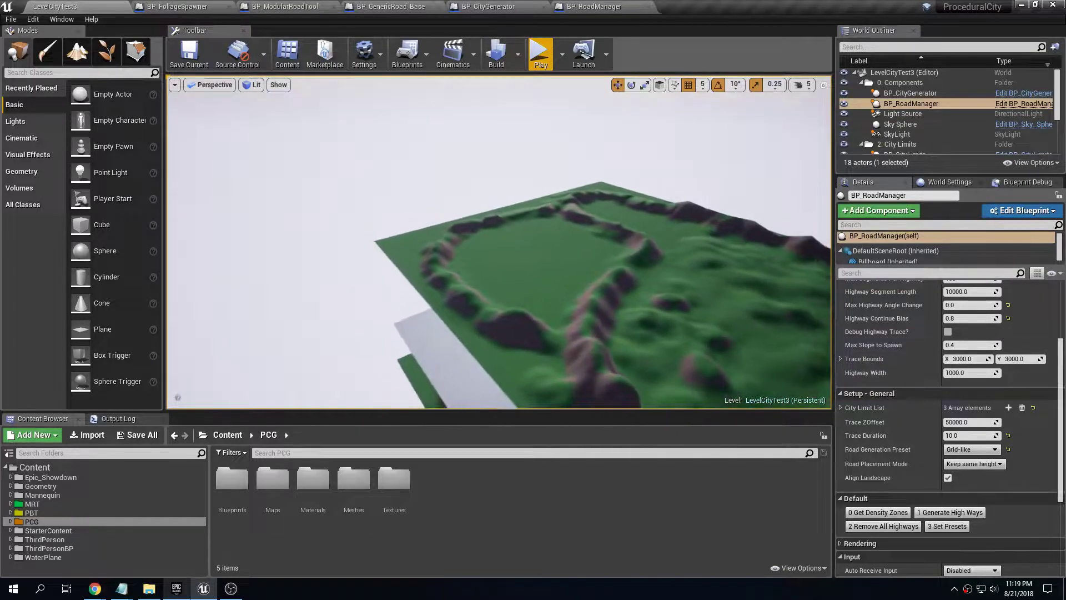
{"action": "left_click", "coordinate": [950, 513]}
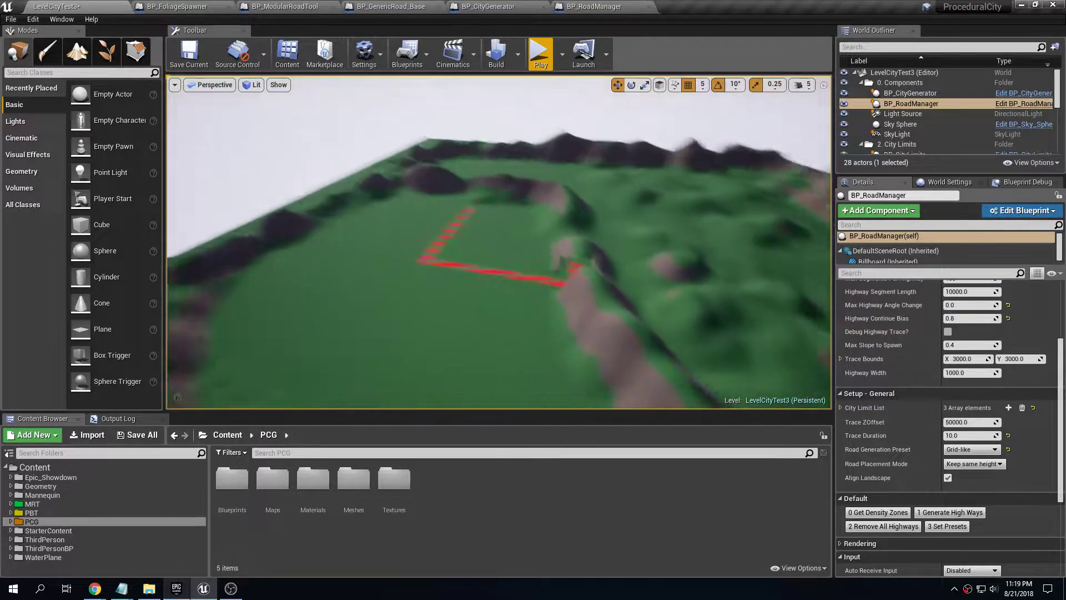
{"action": "left_click", "coordinate": [969, 512]}
{"action": "right_click_drag", "start_coordinate": [498, 242], "coordinate": [372, 236]}
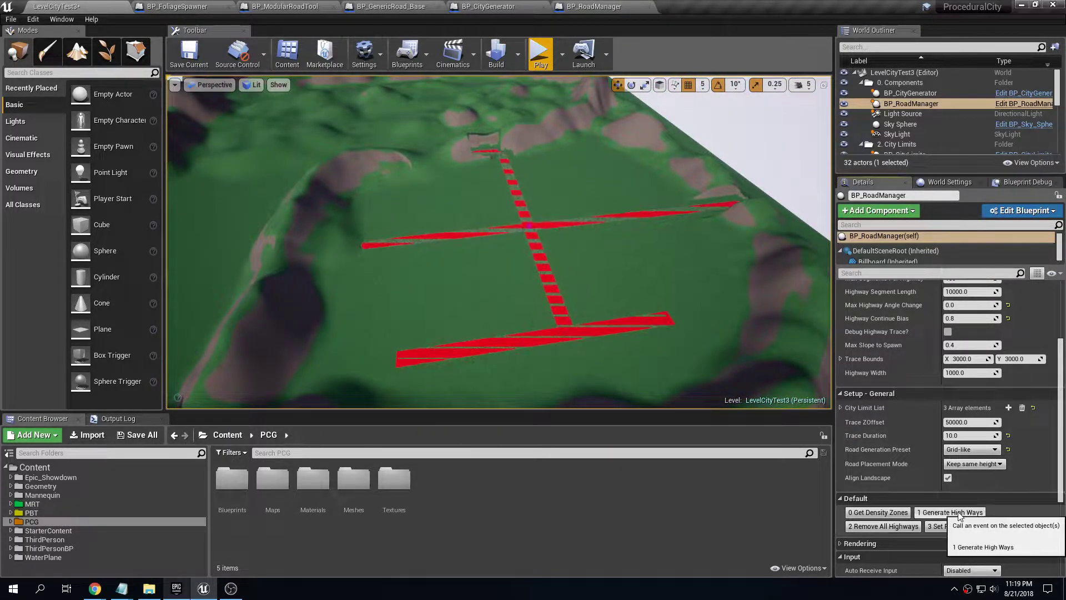
{"action": "right_click_drag", "start_coordinate": [611, 250], "coordinate": [500, 252]}
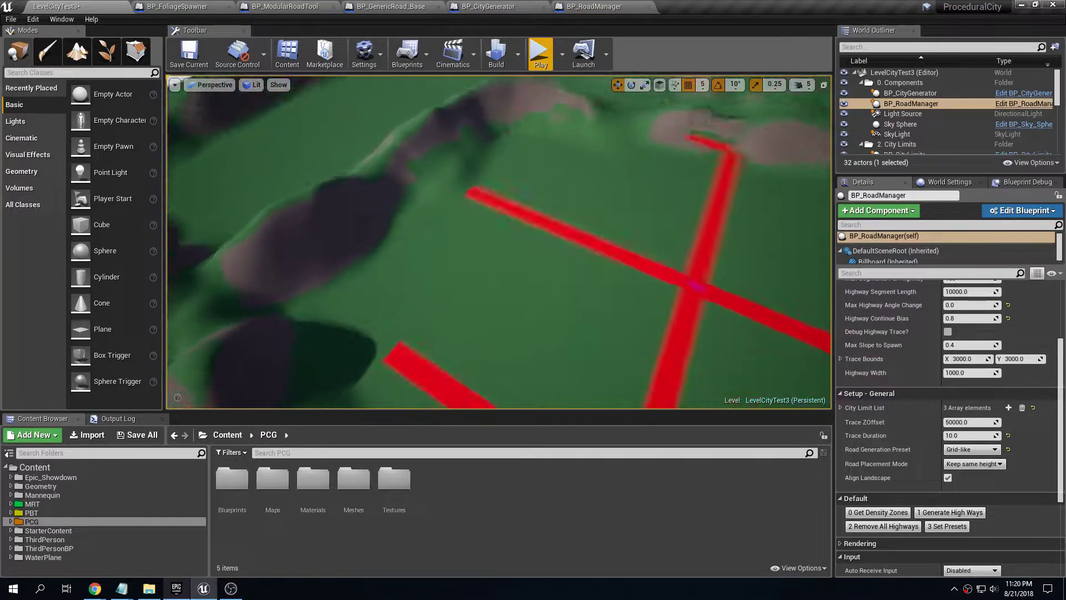
Undo the generated grid-like highways.
{"action": "key", "text": "ctrl+z"}
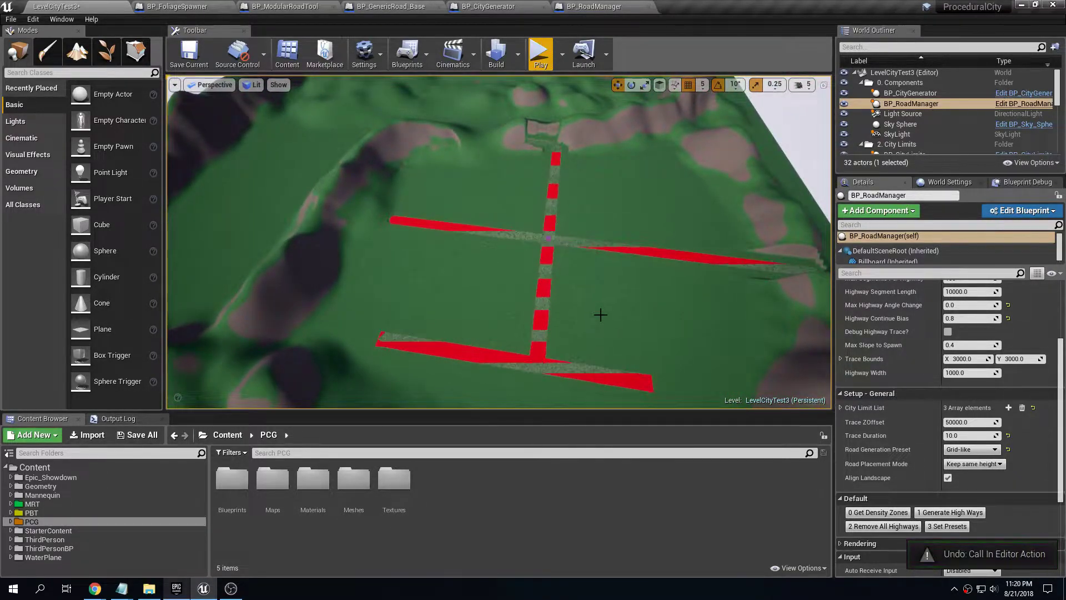
{"action": "key", "text": "ctrl+z"}
{"action": "key", "text": "ctrl+z"}
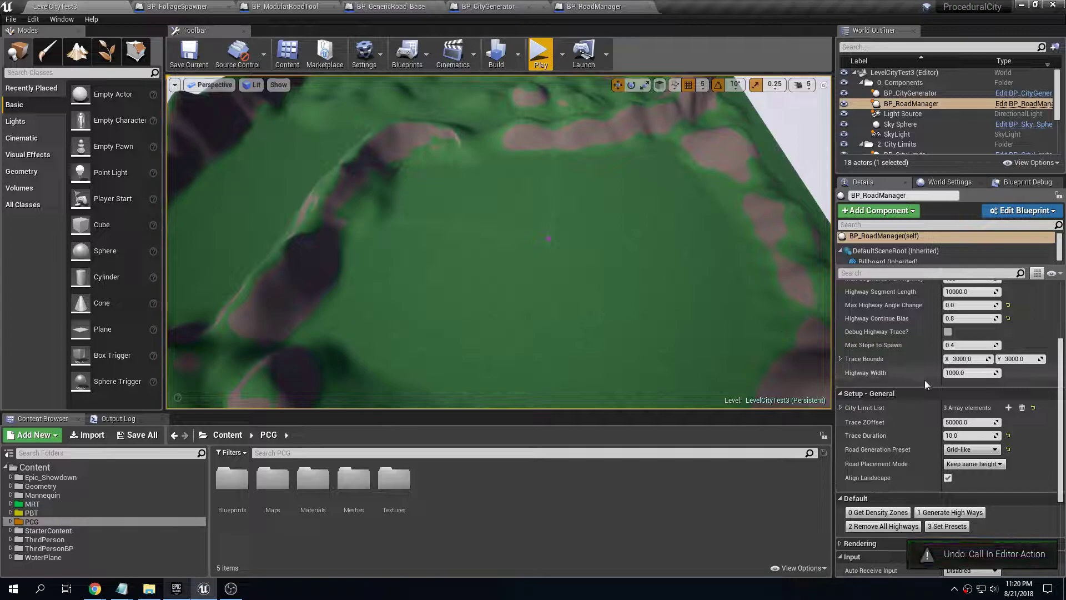
Generate another grid-like highway layout on the flat city area, inspect it from above, and undo it.
{"action": "left_click", "coordinate": [946, 513]}
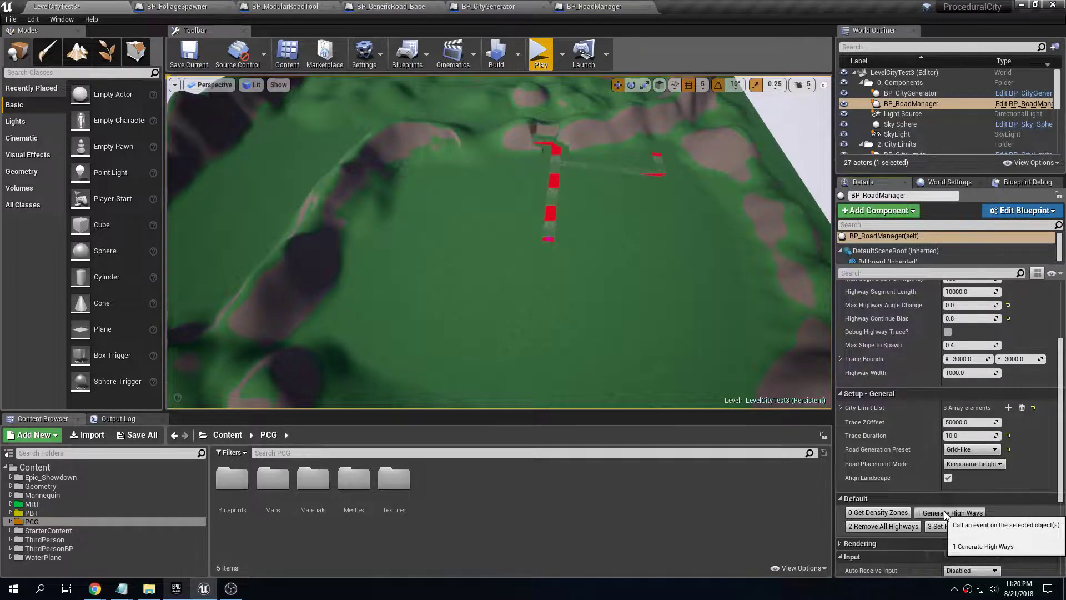
{"action": "right_click_drag", "start_coordinate": [717, 333], "coordinate": [480, 311]}
{"action": "key", "text": "w"}
{"action": "key", "text": "s"}
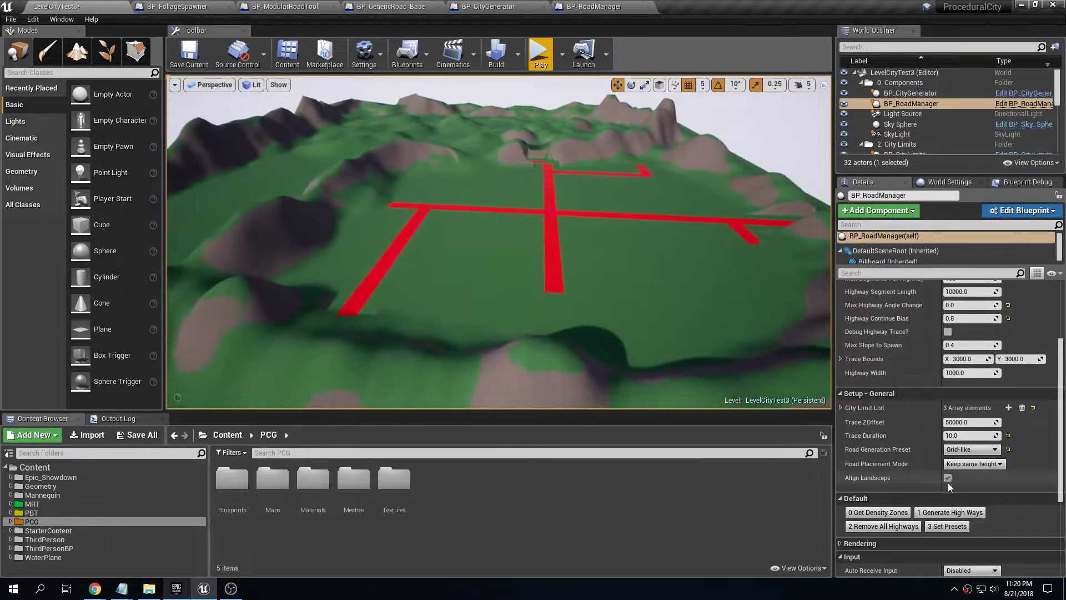
{"action": "key", "text": "ctrl+z"}
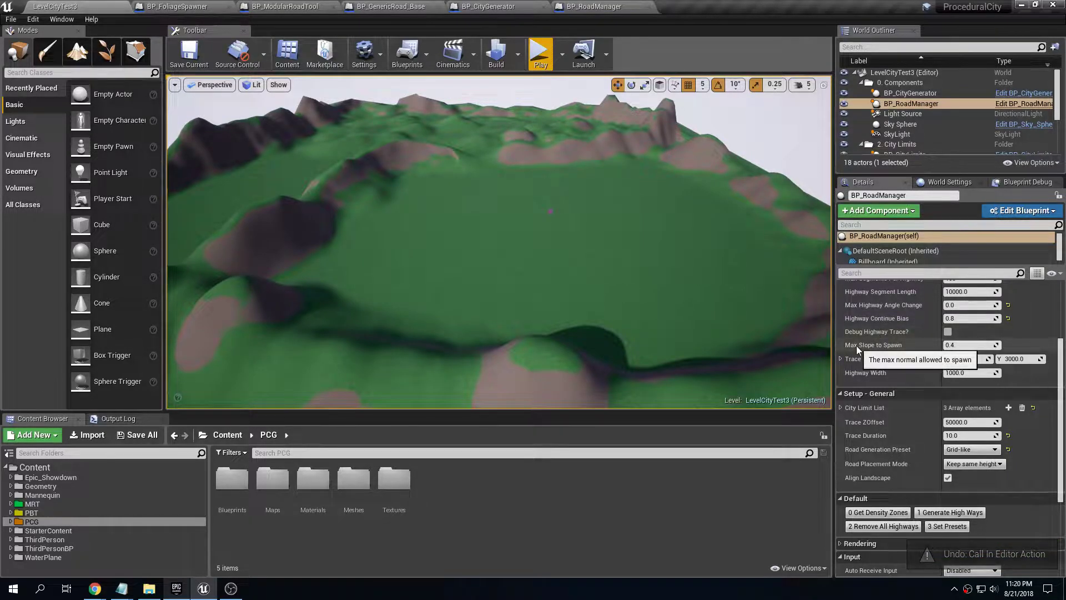
Set the road manager's Max Slope to Spawn to 0.7 and generate grid-like highways that cross the hills.
{"action": "left_click", "coordinate": [952, 512]}
{"action": "key", "text": "w"}
{"action": "mouse_move", "coordinate": [560, 272]}
{"action": "right_mouse_down"}
{"action": "mouse_move", "coordinate": [500, 277]}
{"action": "mouse_move", "coordinate": [577, 289]}
{"action": "mouse_move", "coordinate": [559, 272]}
{"action": "right_mouse_up"}
{"action": "left_click", "coordinate": [960, 512]}
{"action": "right_click_drag", "start_coordinate": [743, 277], "coordinate": [743, 276]}
Collect all roads with BP_CityGenerator, spawn buildings along the grid-like highways, and inspect the city from street level and above.
{"action": "left_click", "coordinate": [942, 93]}
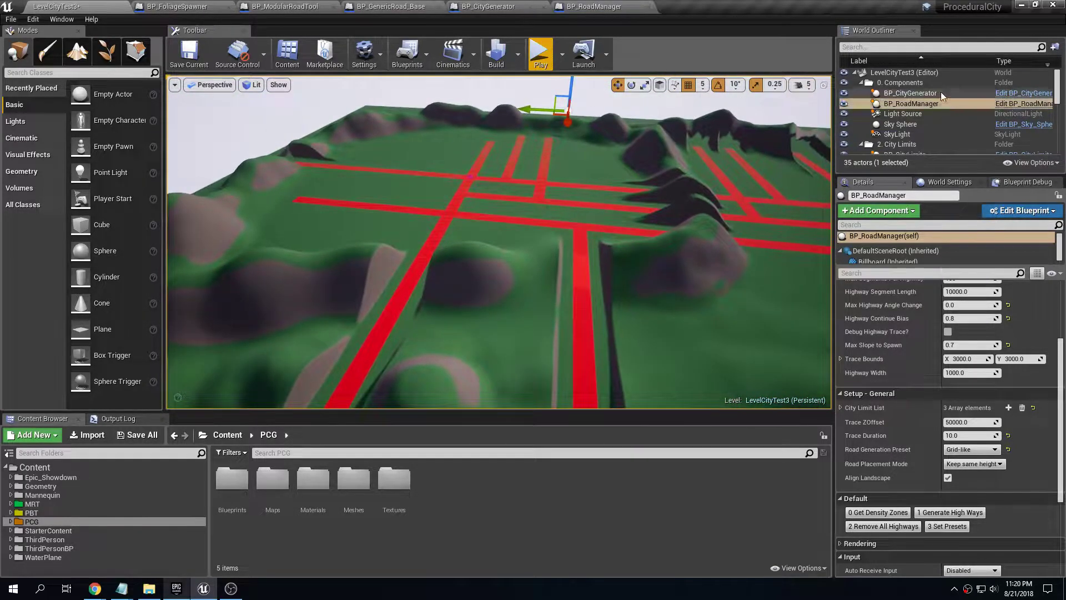
{"action": "left_click", "coordinate": [886, 502]}
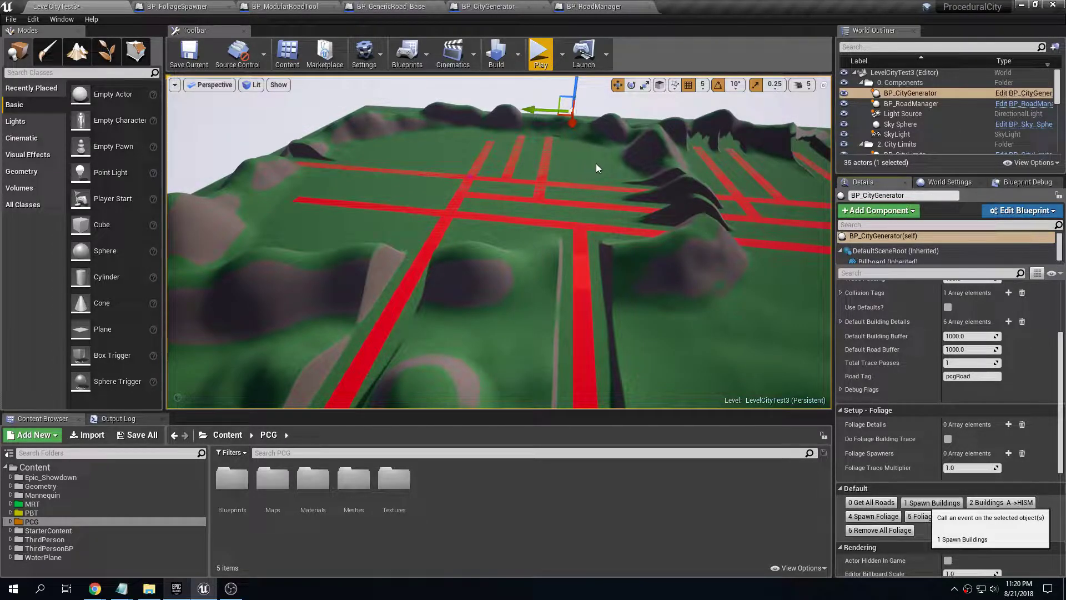
{"action": "right_click_drag", "start_coordinate": [639, 207], "coordinate": [655, 250]}
{"action": "right_click_drag", "start_coordinate": [538, 236], "coordinate": [503, 239]}
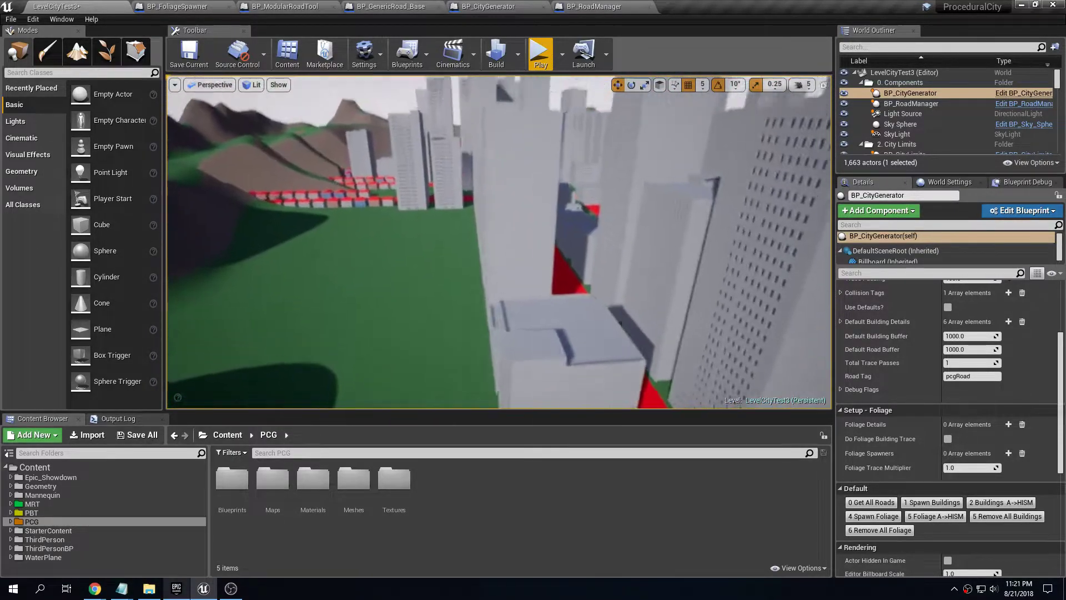
{"action": "key", "text": "s"}
{"action": "right_click_drag", "start_coordinate": [499, 243], "coordinate": [578, 258]}
{"action": "mouse_move", "coordinate": [640, 209]}
{"action": "right_mouse_down"}
{"action": "mouse_move", "coordinate": [561, 225]}
{"action": "mouse_move", "coordinate": [640, 210]}
{"action": "right_mouse_up"}
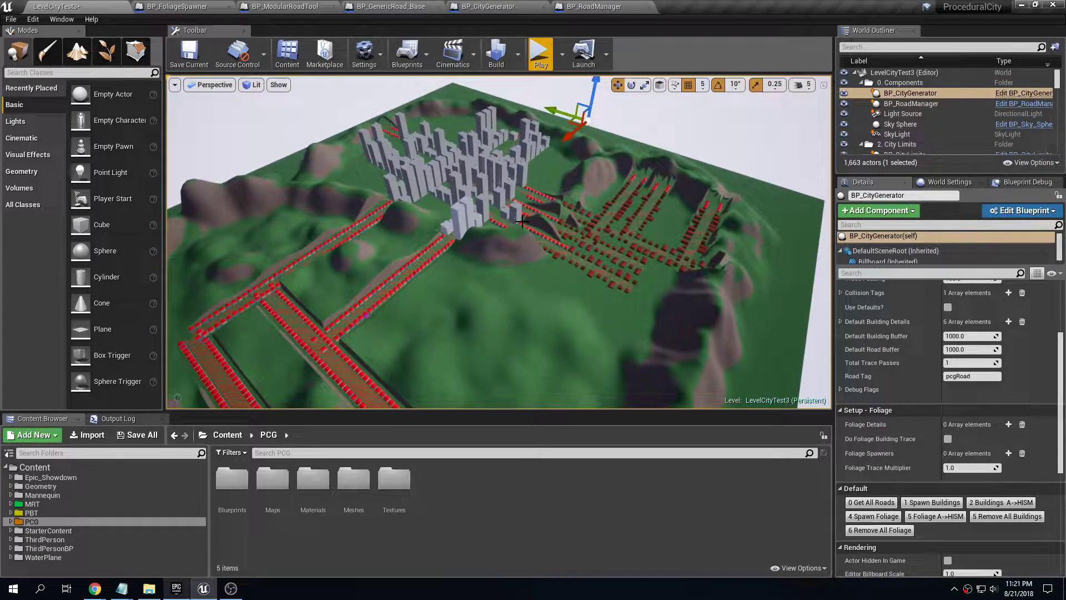
Undo the spawned buildings and the grid-like highways, returning to BP_RoadManager.
{"action": "key", "text": "ctrl+z"}
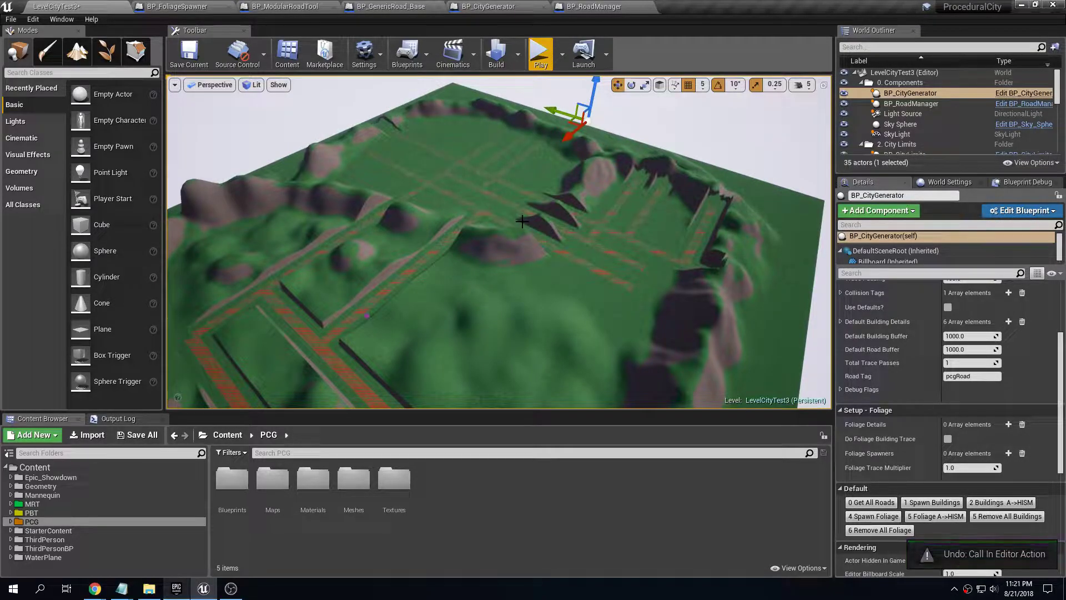
{"action": "key", "text": "ctrl+z"}
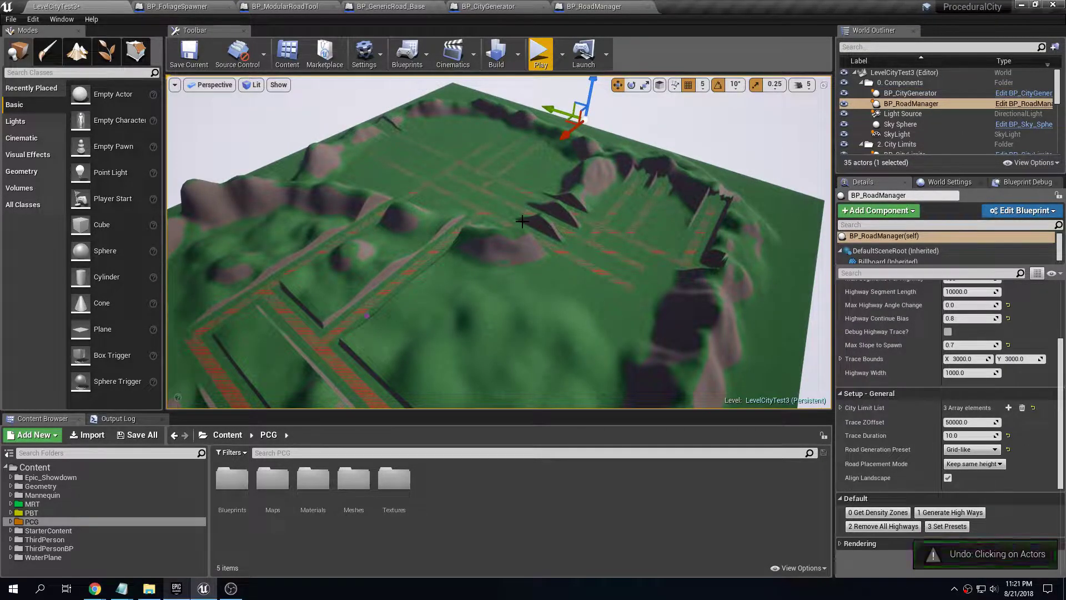
{"action": "key", "text": "ctrl+z"}
{"action": "key", "text": "ctrl+z"}
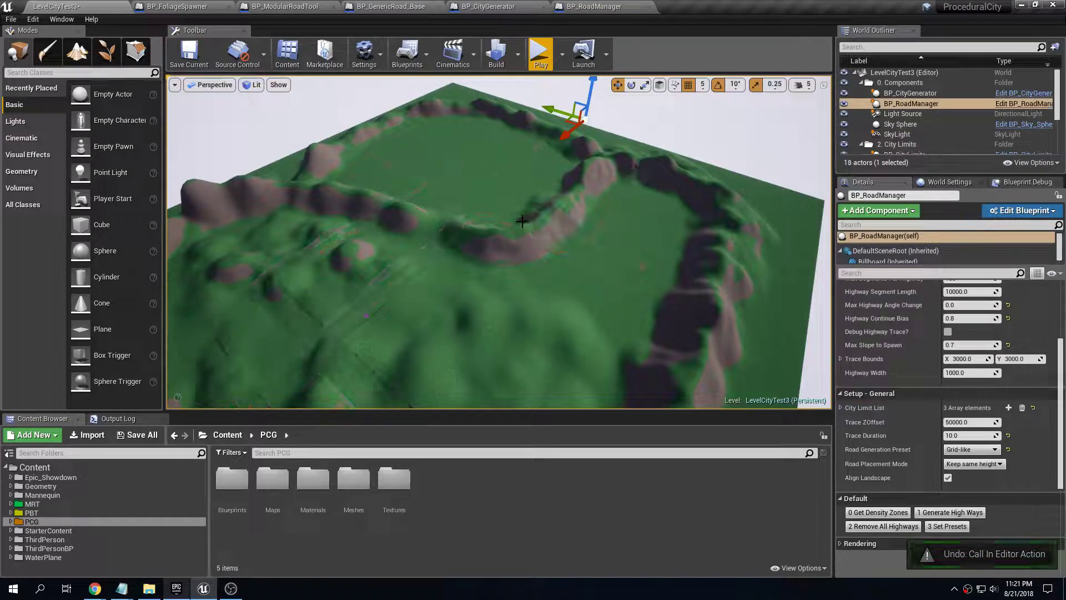
Set BP_RoadManager's Road Generation Preset to Organic and apply the preset values.
{"action": "left_click", "coordinate": [976, 450]}
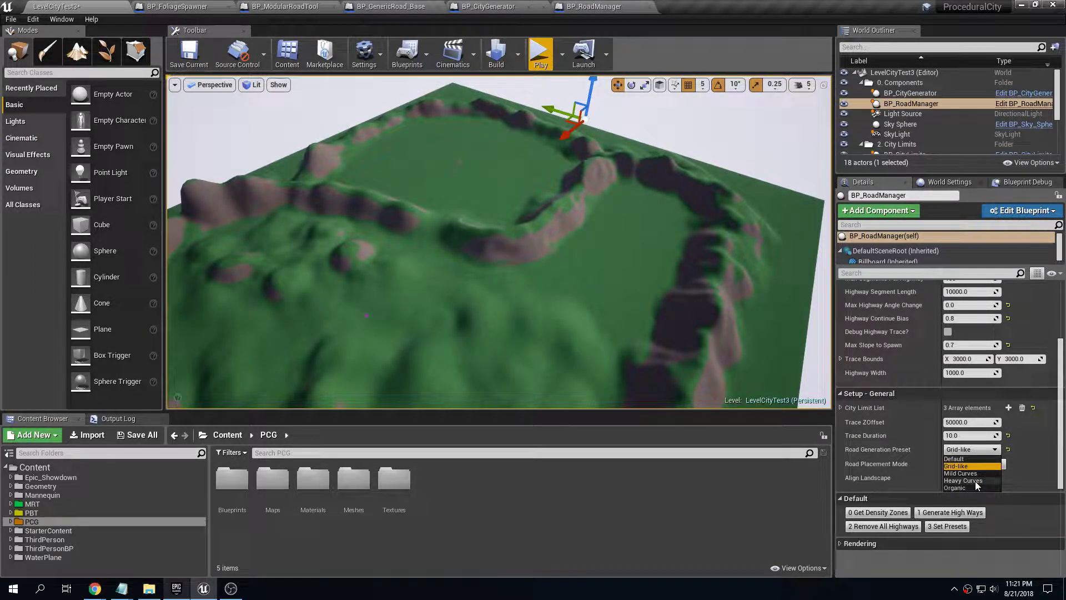
{"action": "left_click", "coordinate": [975, 481]}
{"action": "left_click", "coordinate": [968, 453]}
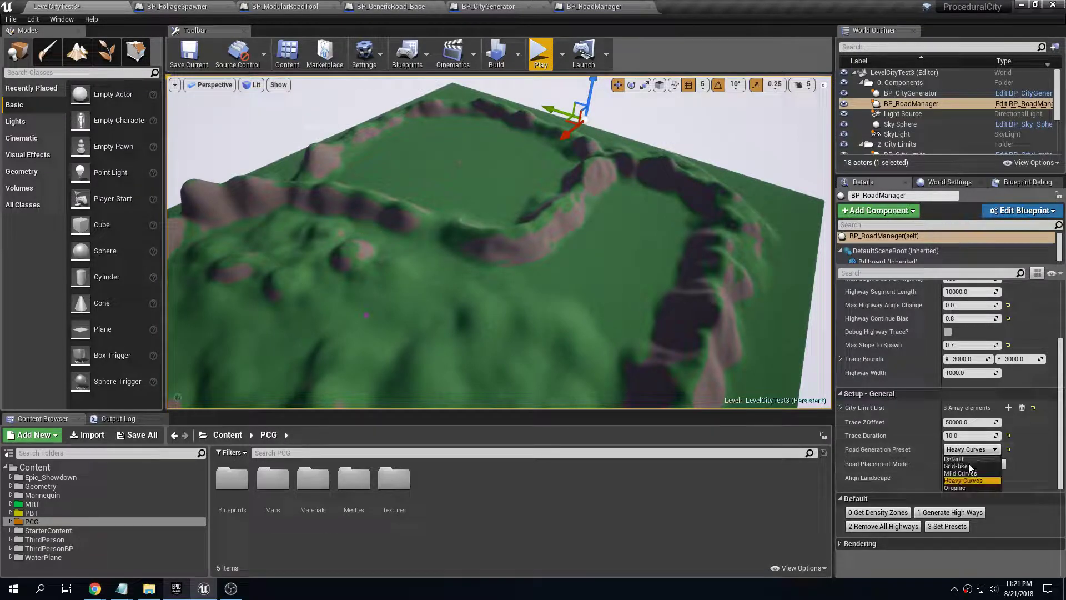
{"action": "left_click", "coordinate": [974, 486]}
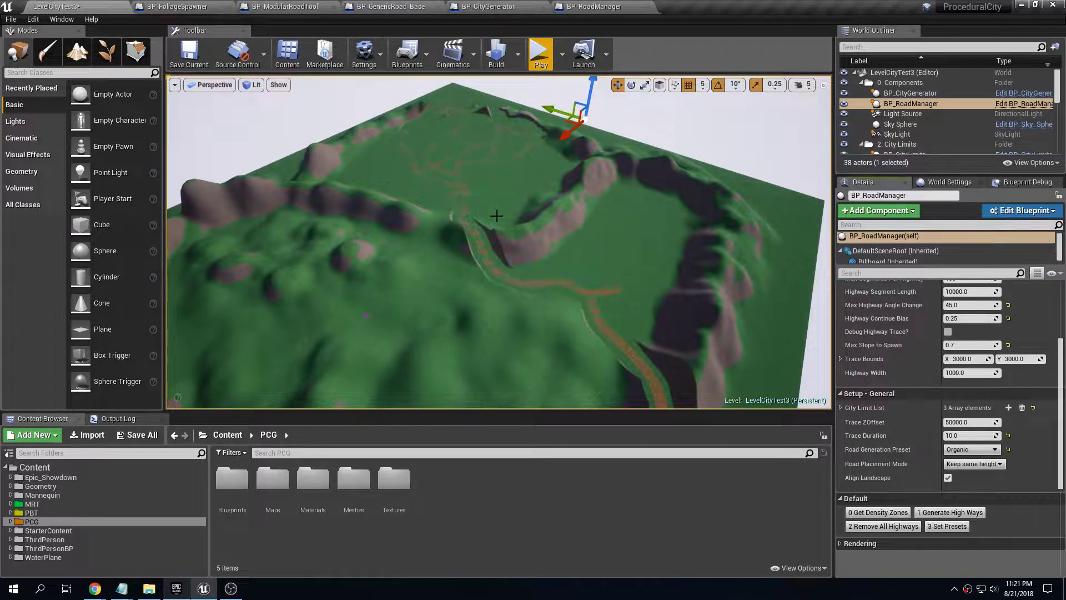
Generate organic highways across the terrain, inspect the curved roads, and undo them.
{"action": "left_click_drag", "start_coordinate": [500, 241], "coordinate": [472, 250], "text": "alt"}
{"action": "right_click_drag", "start_coordinate": [500, 242], "coordinate": [499, 242]}
{"action": "right_click_drag", "start_coordinate": [685, 273], "coordinate": [685, 273]}
{"action": "left_click", "coordinate": [972, 515]}
{"action": "right_click_drag", "start_coordinate": [617, 306], "coordinate": [630, 307]}
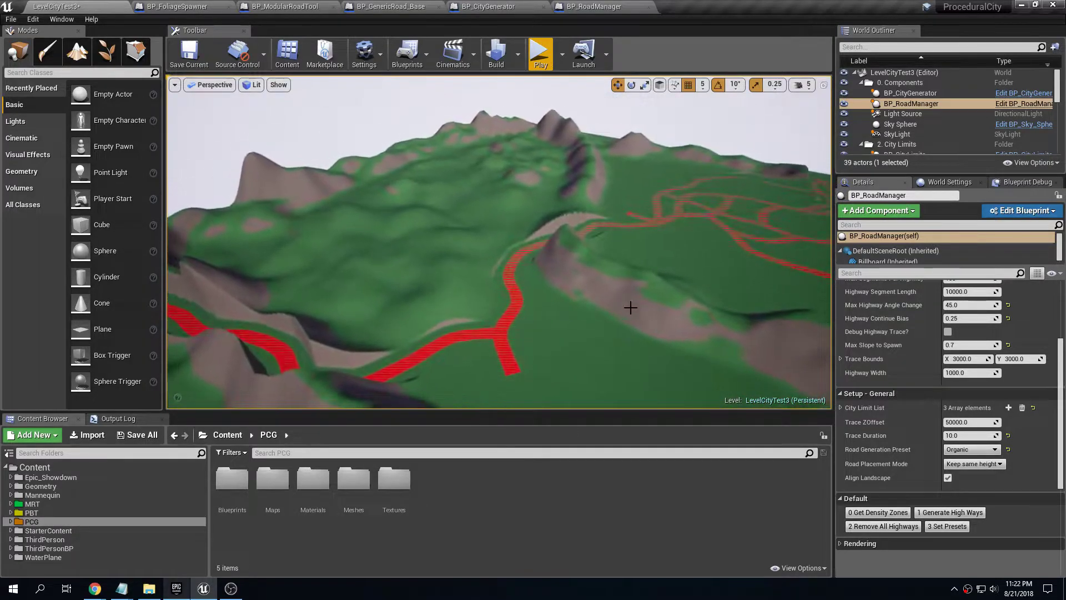
{"action": "key", "text": "ctrl+z"}
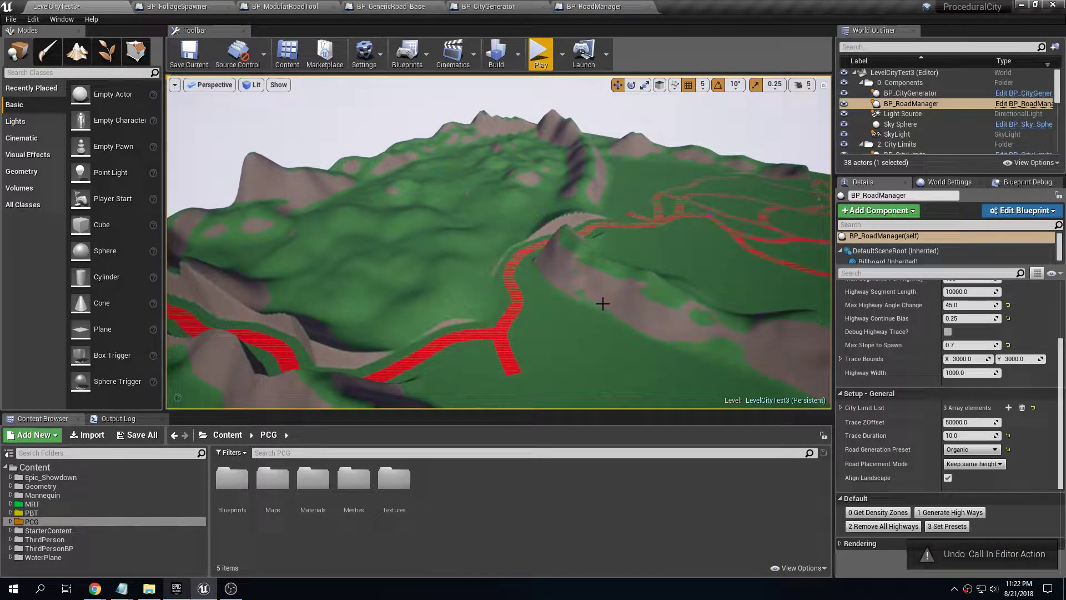
{"action": "key", "text": "ctrl+z"}
Generate organic highways with Max Slope to Spawn set to 0.4, add another round, and undo them.
{"action": "right_click_drag", "start_coordinate": [708, 215], "coordinate": [778, 204]}
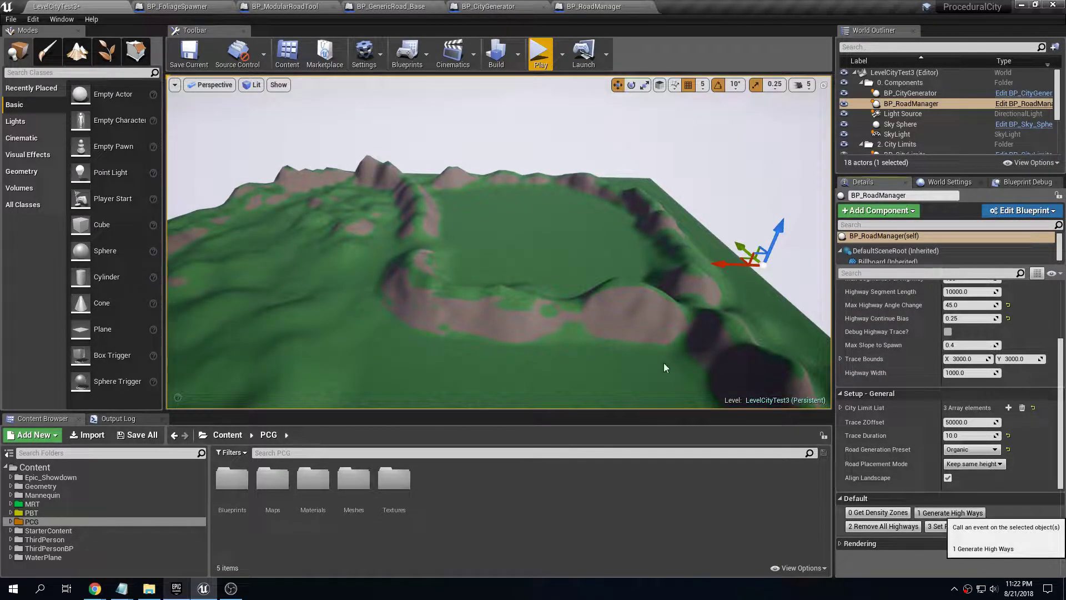
{"action": "right_click_drag", "start_coordinate": [664, 363], "coordinate": [584, 389]}
{"action": "key", "text": "w"}
{"action": "key", "text": "d"}
{"action": "key", "text": "s"}
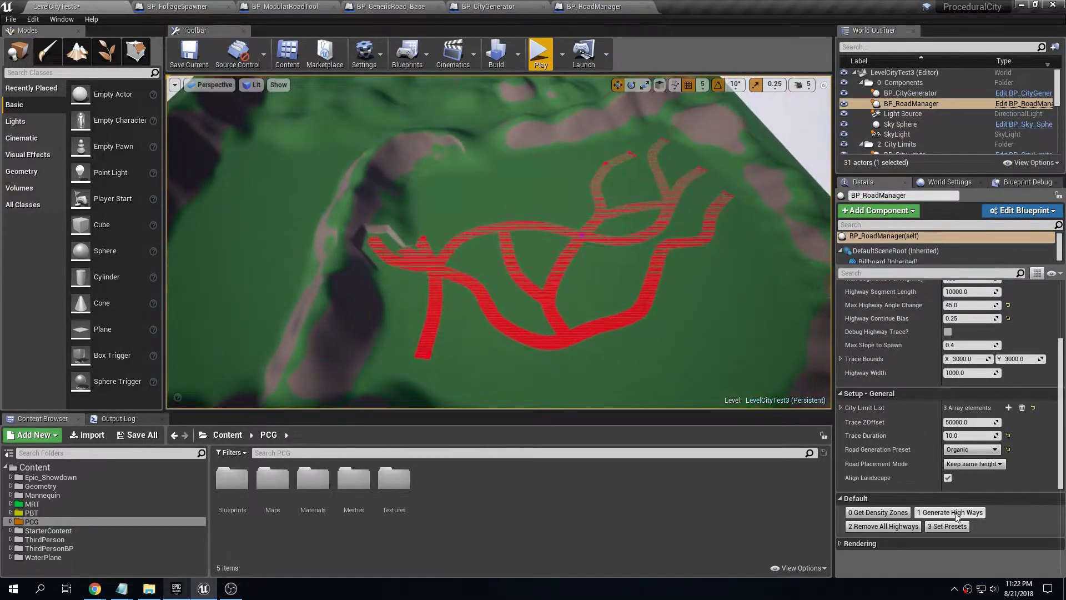
{"action": "left_click", "coordinate": [955, 516]}
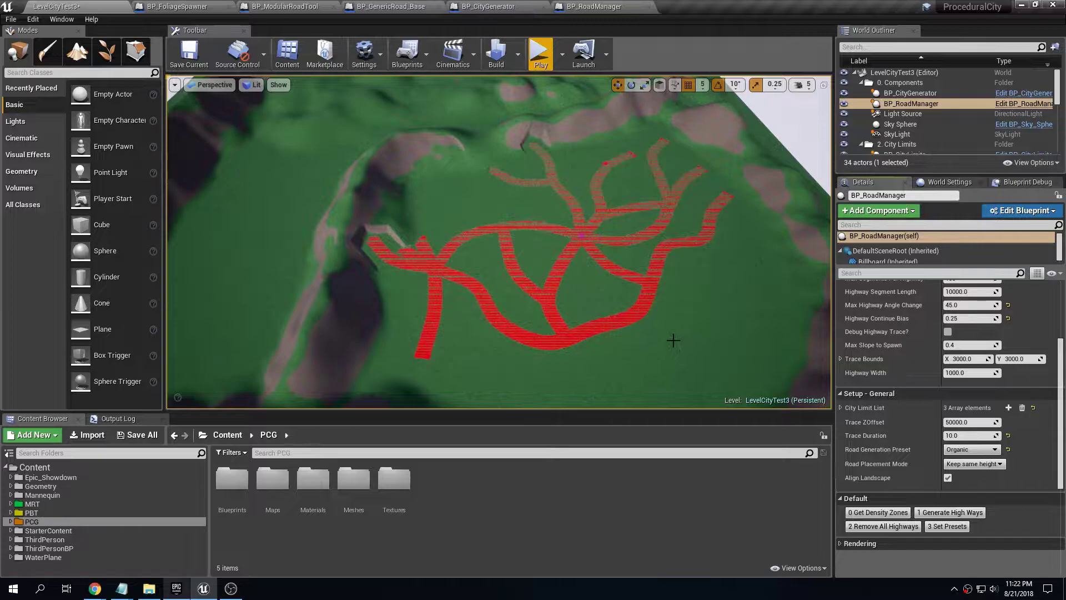
{"action": "key", "text": "ctrl+z"}
{"action": "key", "text": "ctrl+z"}
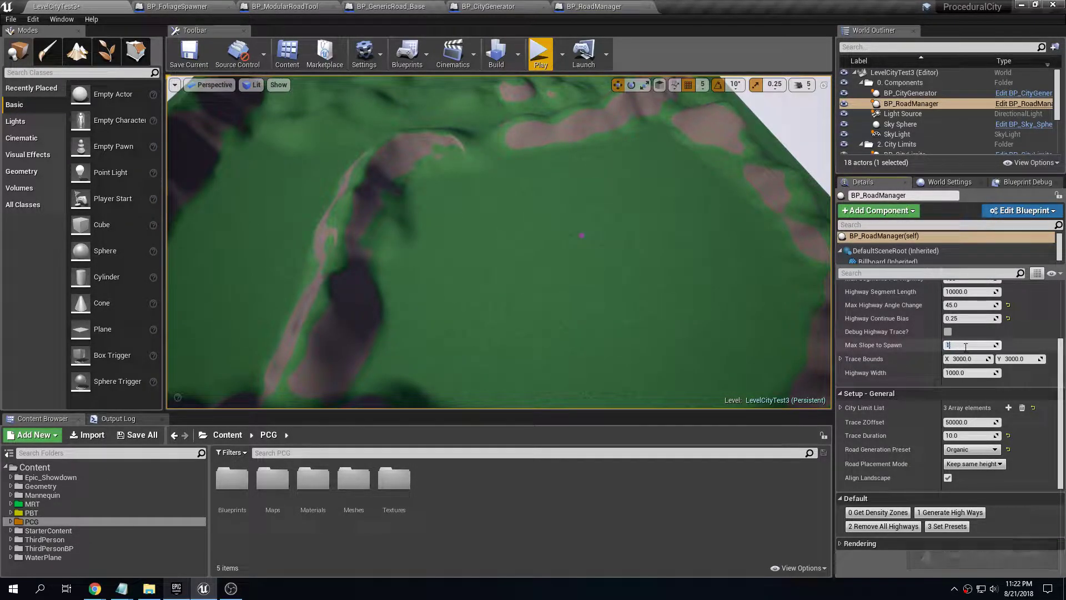
Set Max Slope to Spawn to 1 and generate organic highways over the hilly landscape.
{"action": "left_click", "coordinate": [961, 516]}
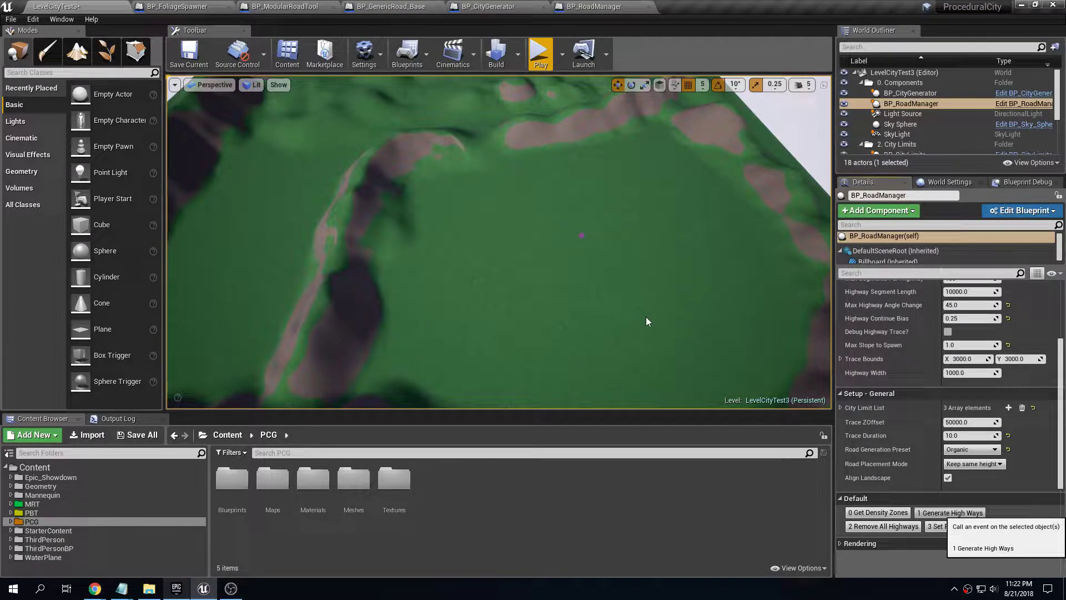
{"action": "right_click_drag", "start_coordinate": [646, 315], "coordinate": [527, 328]}
{"action": "right_click_drag", "start_coordinate": [605, 311], "coordinate": [574, 270]}
{"action": "key", "text": "w"}
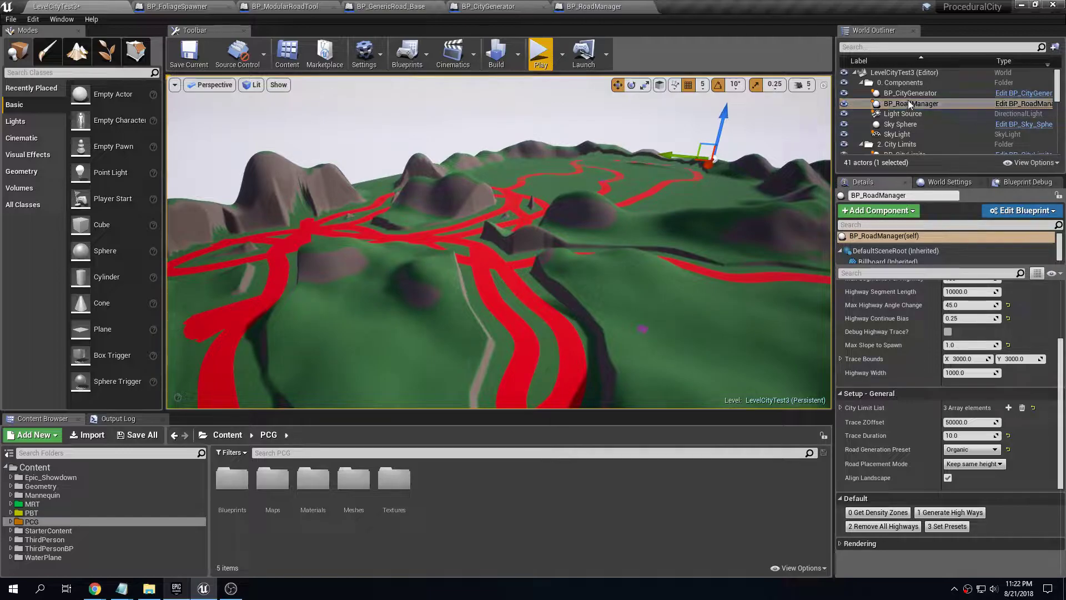
Collect all roads with BP_CityGenerator, spawn buildings along the organic highways, and fly through the streets to inspect them.
{"action": "left_click", "coordinate": [909, 93]}
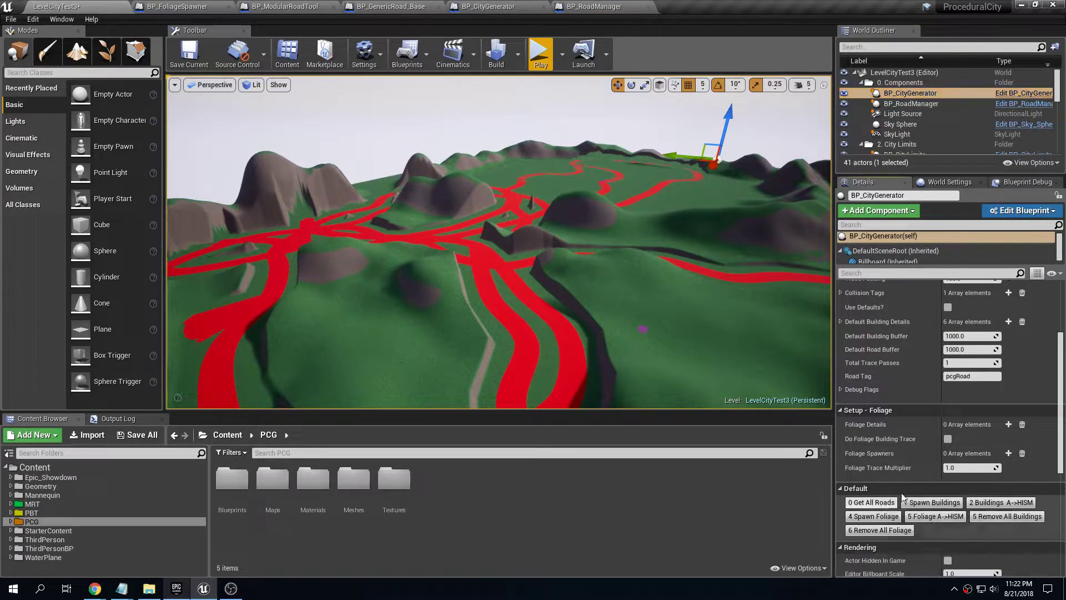
{"action": "scroll", "coordinate": [1062, 329], "scroll_direction": "up", "scroll_amount": 3}
{"action": "scroll", "coordinate": [1061, 329], "scroll_direction": "down", "scroll_amount": 3}
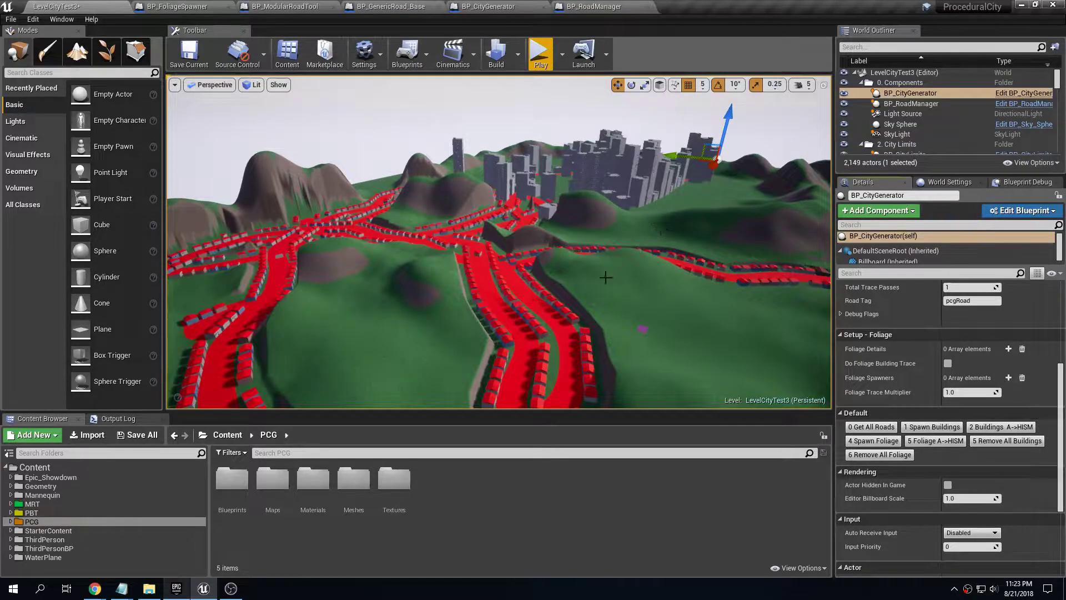
{"action": "key", "text": "w"}
{"action": "right_click_drag", "start_coordinate": [499, 242], "coordinate": [511, 289]}
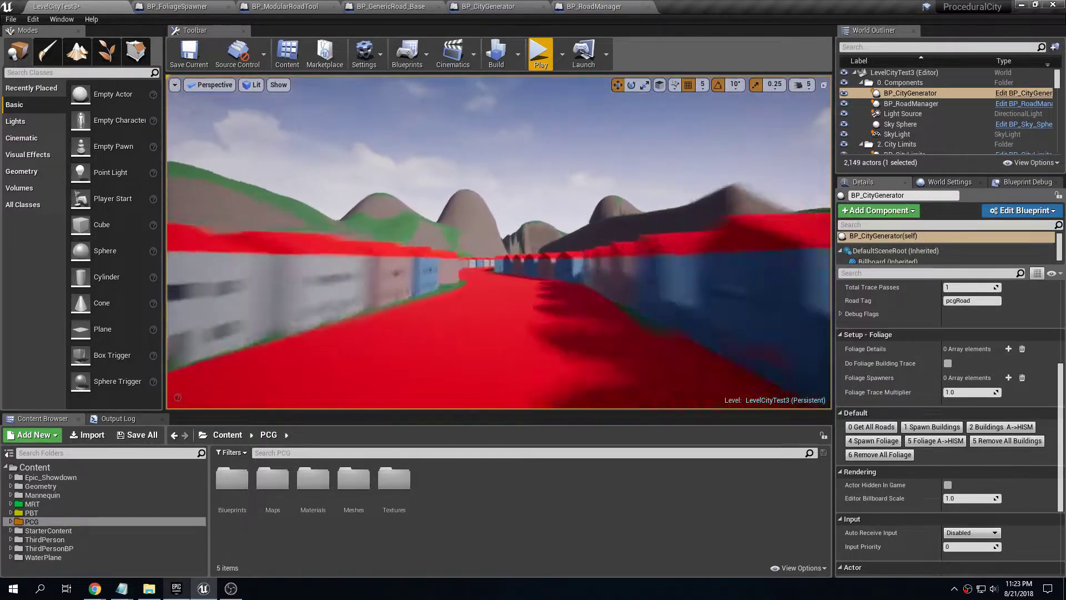
{"action": "key", "text": "w"}
{"action": "right_click_drag", "start_coordinate": [499, 243], "coordinate": [599, 285]}
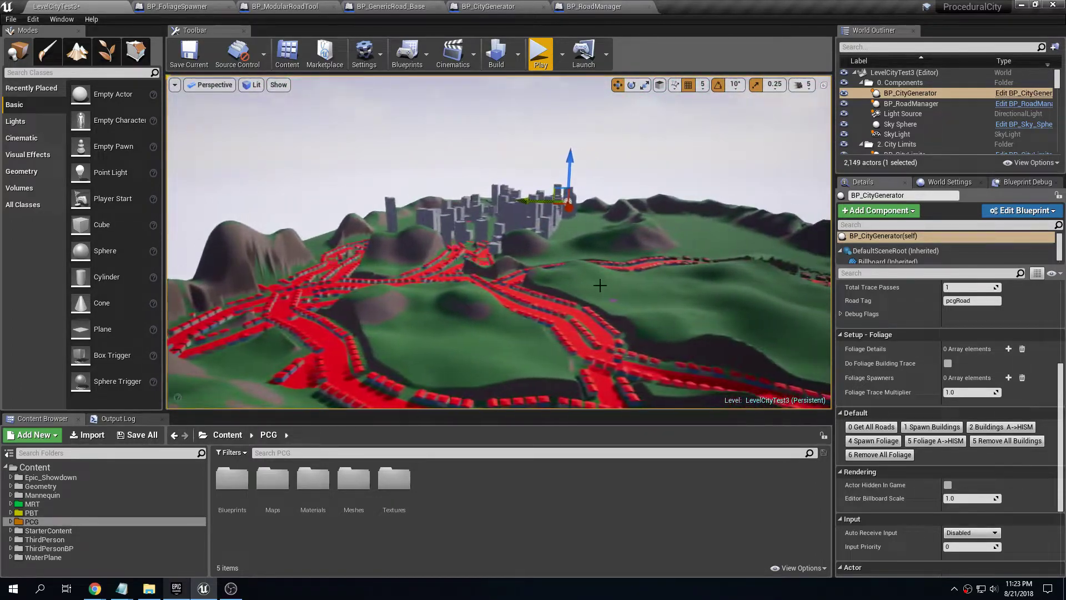
Undo the buildings and the organic highways, restoring the bare landscape with BP_RoadManager selected.
{"action": "key", "text": "ctrl+z"}
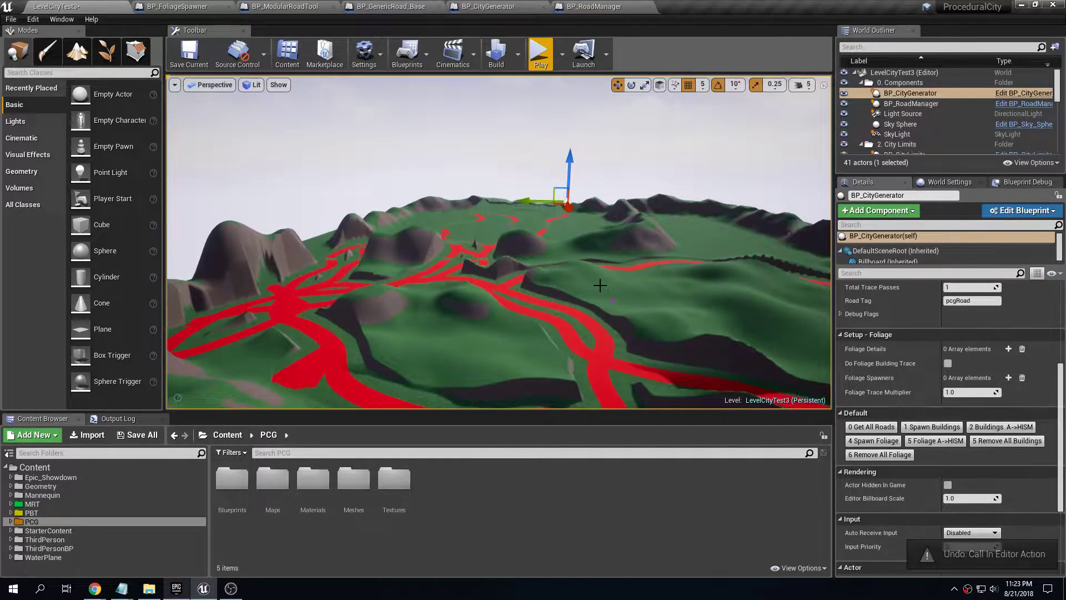
{"action": "key", "text": "ctrl+z"}
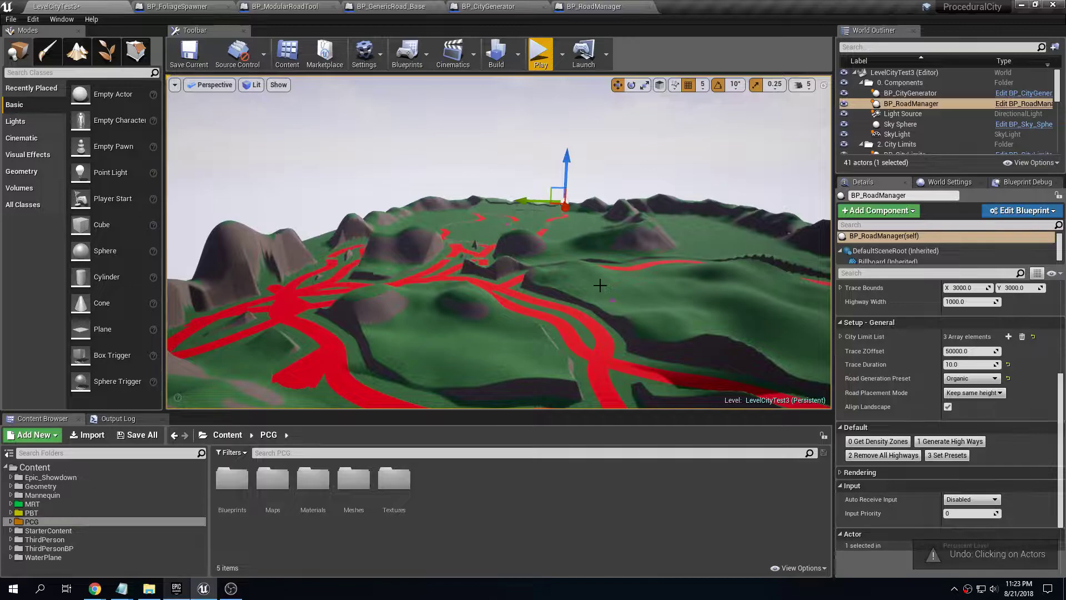
{"action": "key", "text": "ctrl+z"}
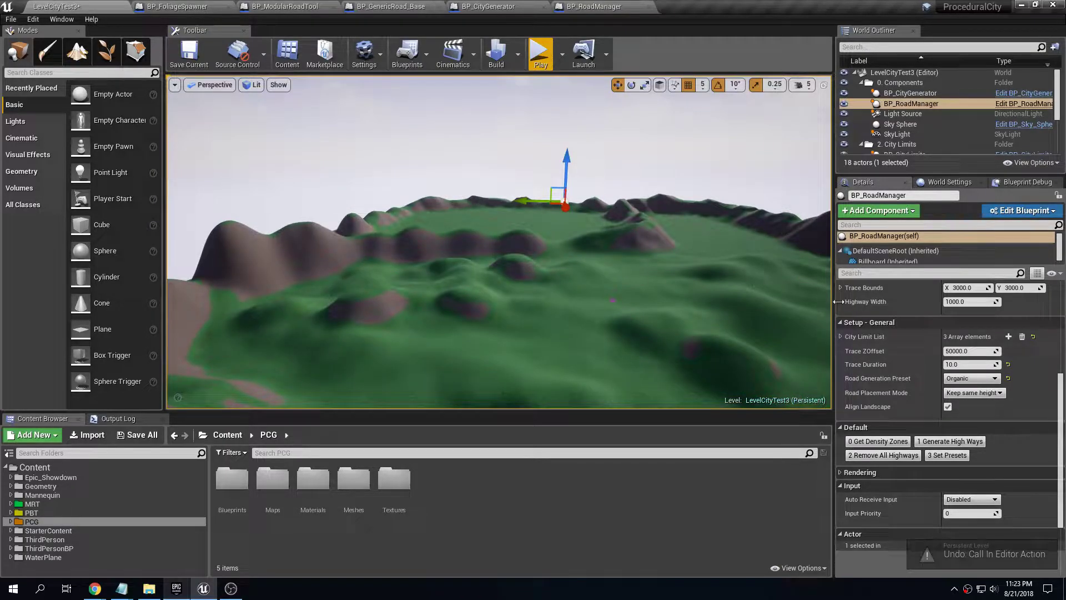
Set BP_RoadManager's Road Placement Mode to Comform to landscape.
{"action": "left_click", "coordinate": [977, 394]}
{"action": "left_click", "coordinate": [975, 401]}
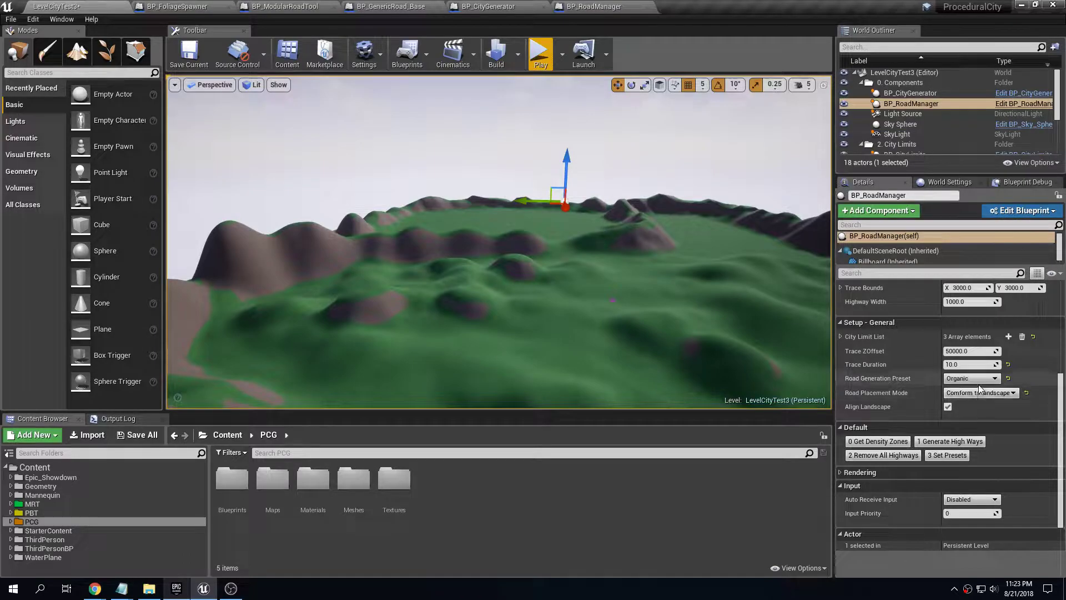
Apply the Grid-like road generation preset, generate highways over the hilly landscape, and undo the generated highways.
{"action": "left_click", "coordinate": [990, 378]}
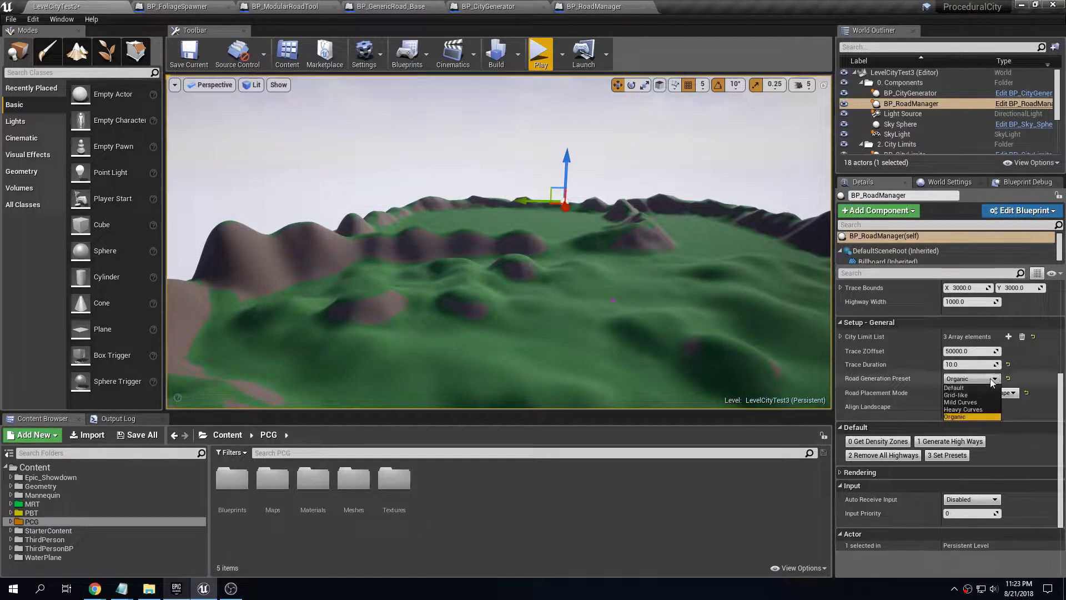
{"action": "left_click", "coordinate": [979, 395]}
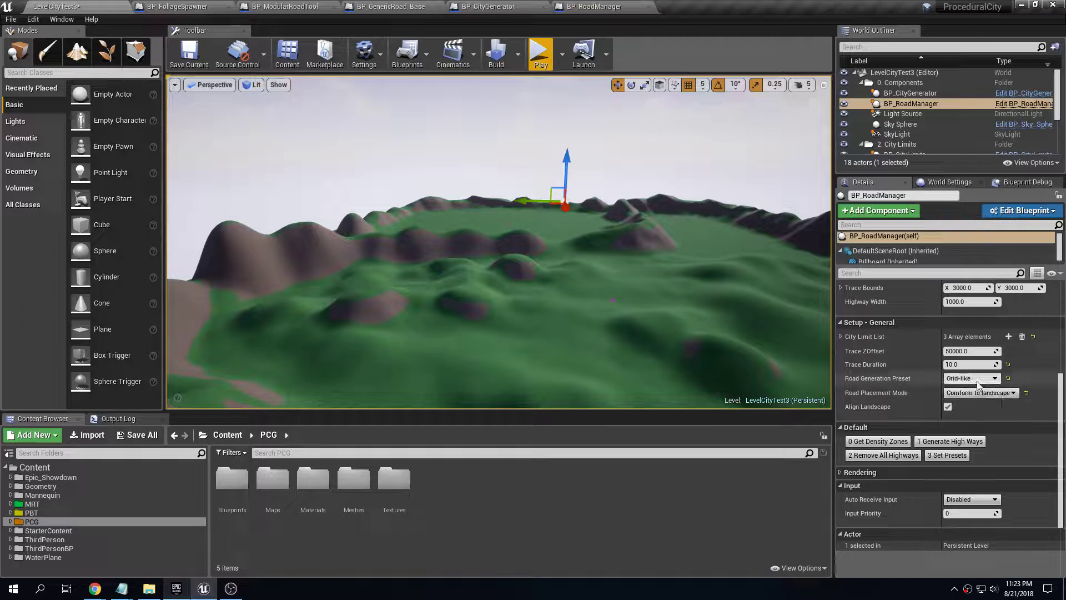
{"action": "left_click", "coordinate": [956, 459]}
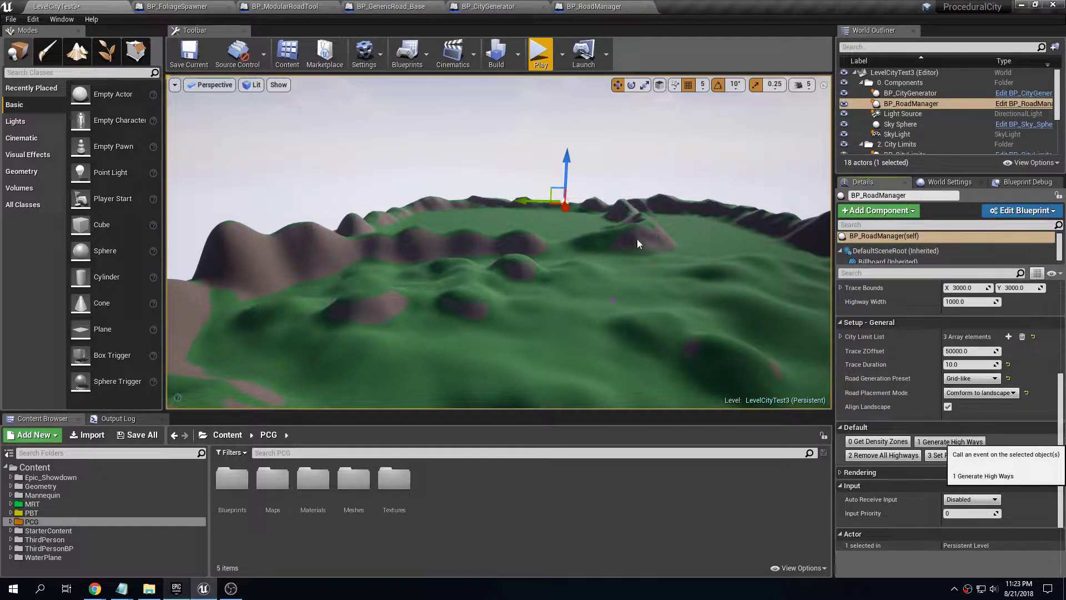
{"action": "key", "text": "w"}
{"action": "right_click_drag", "start_coordinate": [637, 238], "coordinate": [624, 275]}
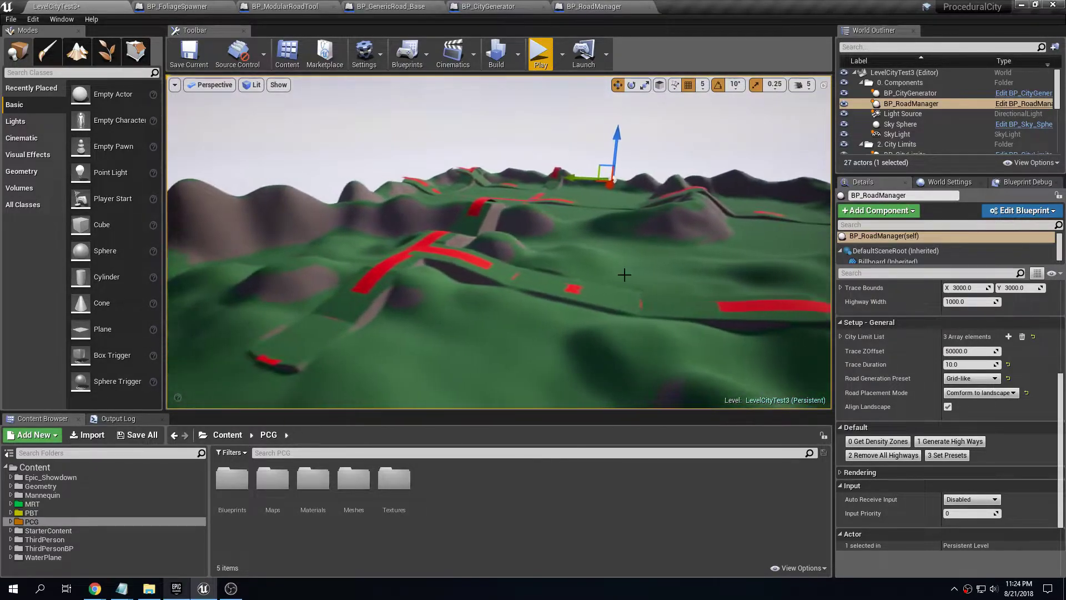
{"action": "key", "text": "ctrl+z"}
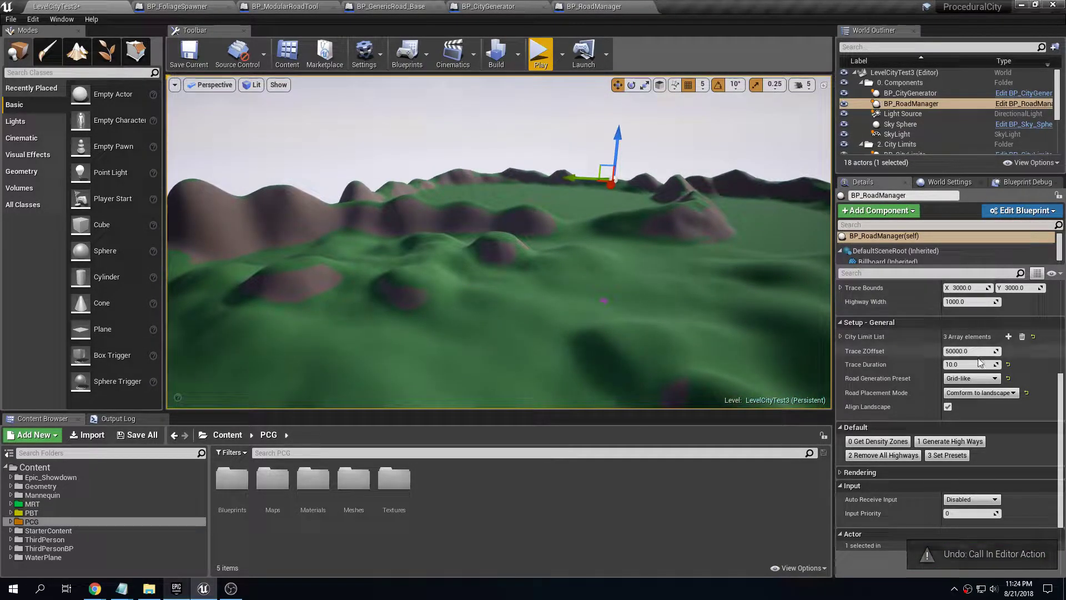
Set BP_RoadManager's Max Slope to Spawn to 0.7 and generate grid-like highways across the landscape.
{"action": "scroll", "coordinate": [979, 362], "scroll_direction": "up", "scroll_amount": 2}
{"action": "left_click", "coordinate": [971, 327]}
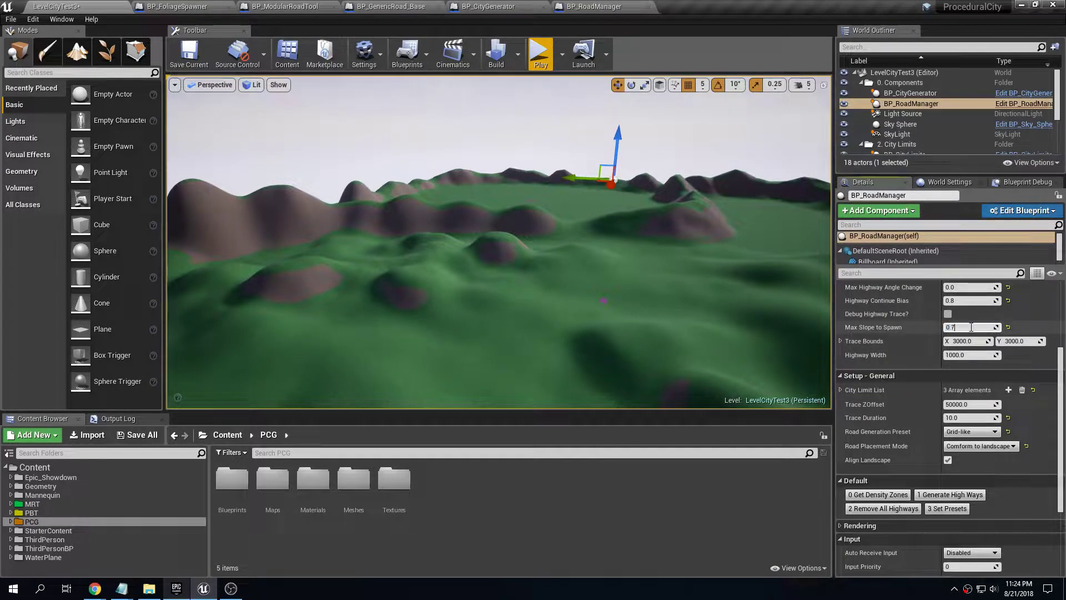
{"action": "right_click_drag", "start_coordinate": [545, 281], "coordinate": [638, 295]}
{"action": "right_click_drag", "start_coordinate": [783, 323], "coordinate": [665, 314]}
{"action": "left_click", "coordinate": [942, 495]}
{"action": "mouse_move", "coordinate": [766, 319]}
{"action": "right_mouse_down"}
{"action": "mouse_move", "coordinate": [722, 319]}
{"action": "mouse_move", "coordinate": [783, 333]}
{"action": "mouse_move", "coordinate": [761, 336]}
{"action": "mouse_move", "coordinate": [733, 317]}
{"action": "mouse_move", "coordinate": [750, 315]}
{"action": "right_mouse_up"}
{"action": "right_click_drag", "start_coordinate": [682, 314], "coordinate": [680, 313]}
Collect all roads with BP_CityGenerator, spawn buildings along the grid-like highways, and inspect the houses on the slopes.
{"action": "left_click", "coordinate": [947, 90]}
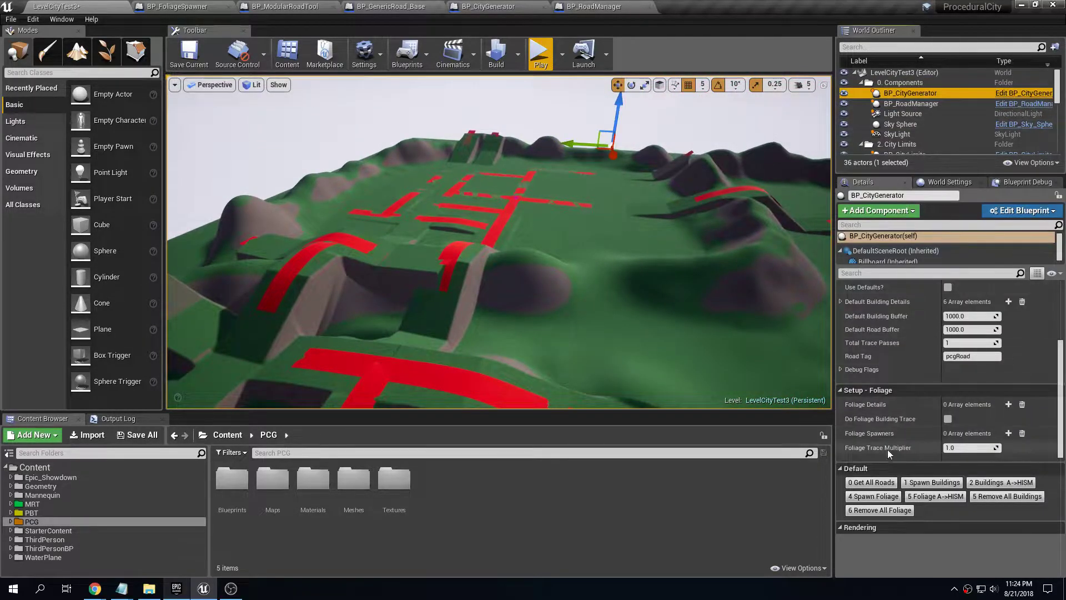
{"action": "scroll", "coordinate": [1050, 378], "scroll_direction": "up", "scroll_amount": 5}
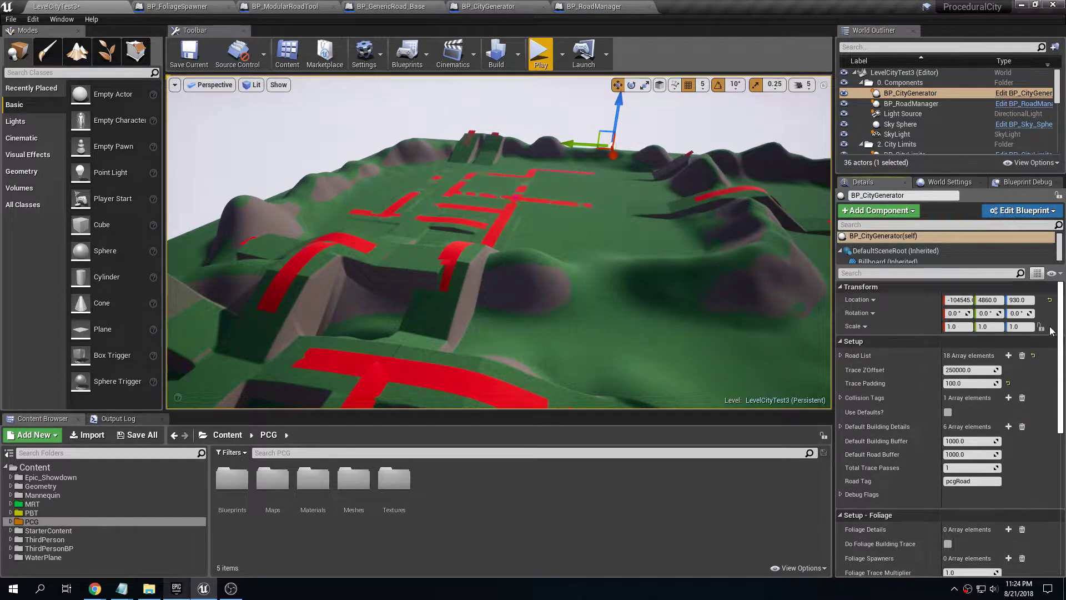
{"action": "scroll", "coordinate": [1044, 356], "scroll_direction": "down", "scroll_amount": 5}
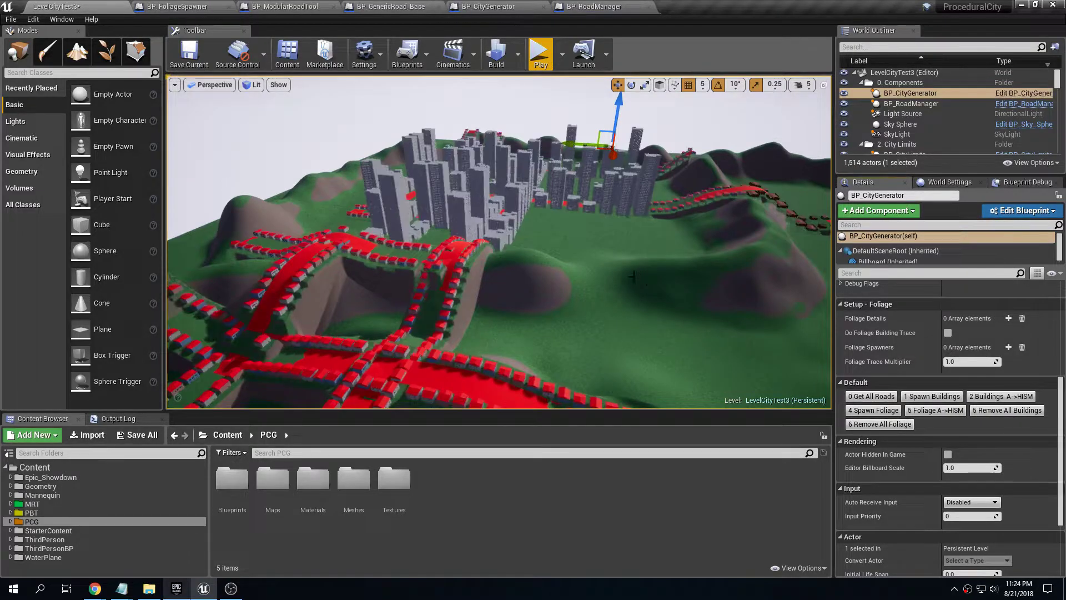
{"action": "key", "text": "w"}
{"action": "right_click_drag", "start_coordinate": [499, 242], "coordinate": [600, 250]}
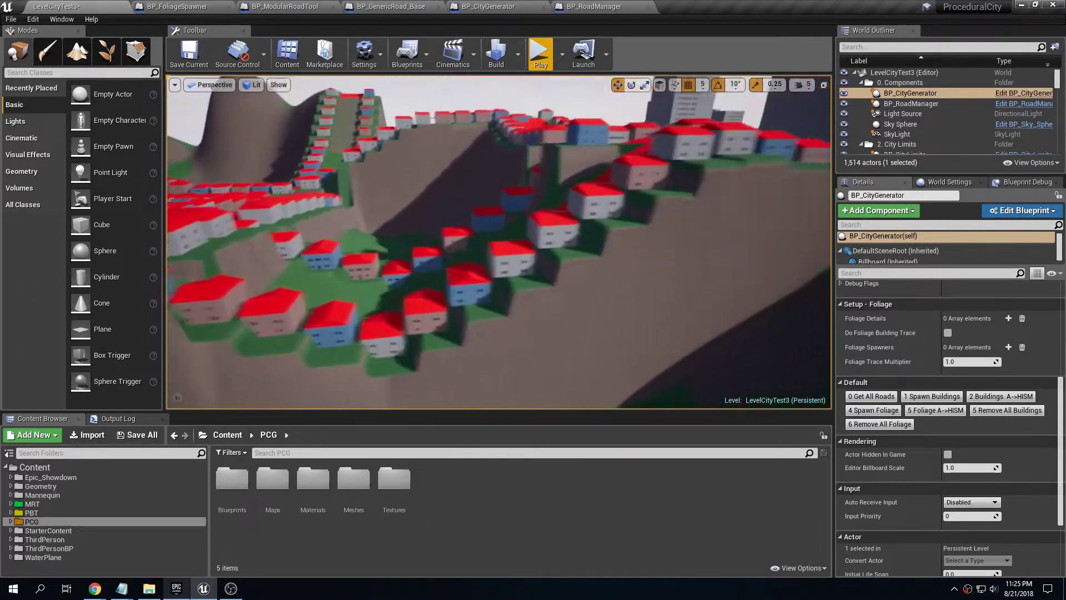
{"action": "mouse_move", "coordinate": [498, 242]}
{"action": "right_mouse_down"}
{"action": "mouse_move", "coordinate": [528, 250]}
{"action": "mouse_move", "coordinate": [356, 238]}
{"action": "mouse_move", "coordinate": [327, 261]}
{"action": "mouse_move", "coordinate": [422, 255]}
{"action": "mouse_move", "coordinate": [511, 228]}
{"action": "right_mouse_up"}
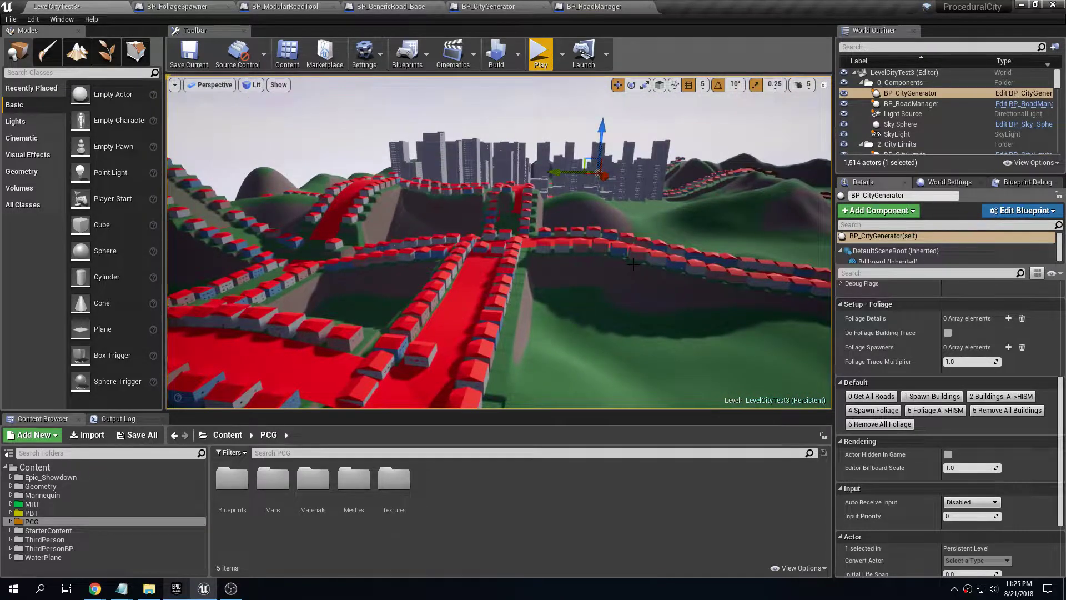
Undo the spawned buildings and the grid-like highways, returning to the bare landscape with BP_RoadManager selected.
{"action": "key", "text": "ctrl+z"}
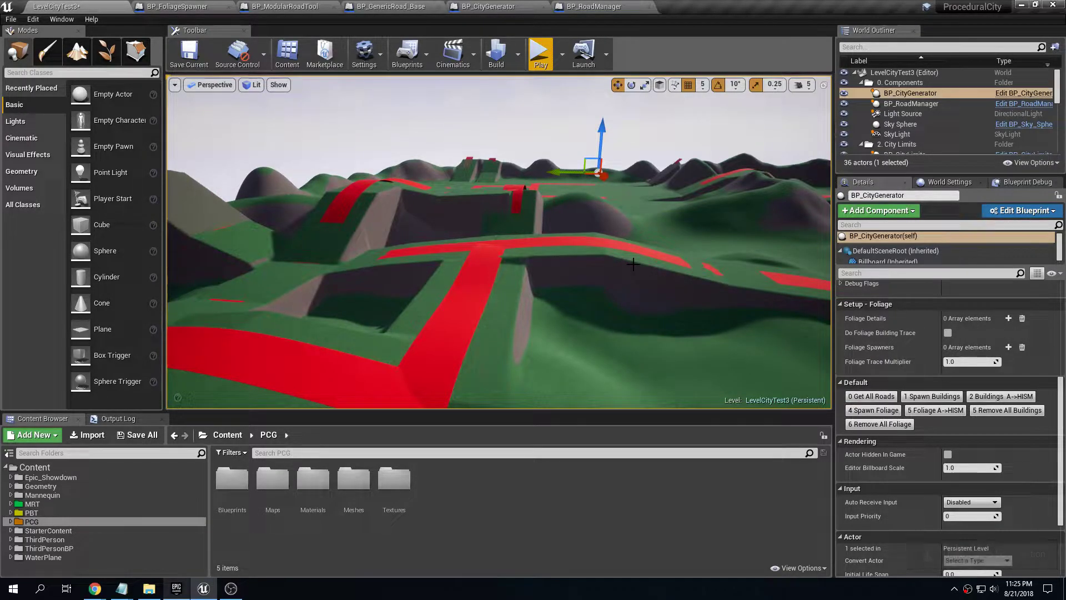
{"action": "key", "text": "ctrl+z"}
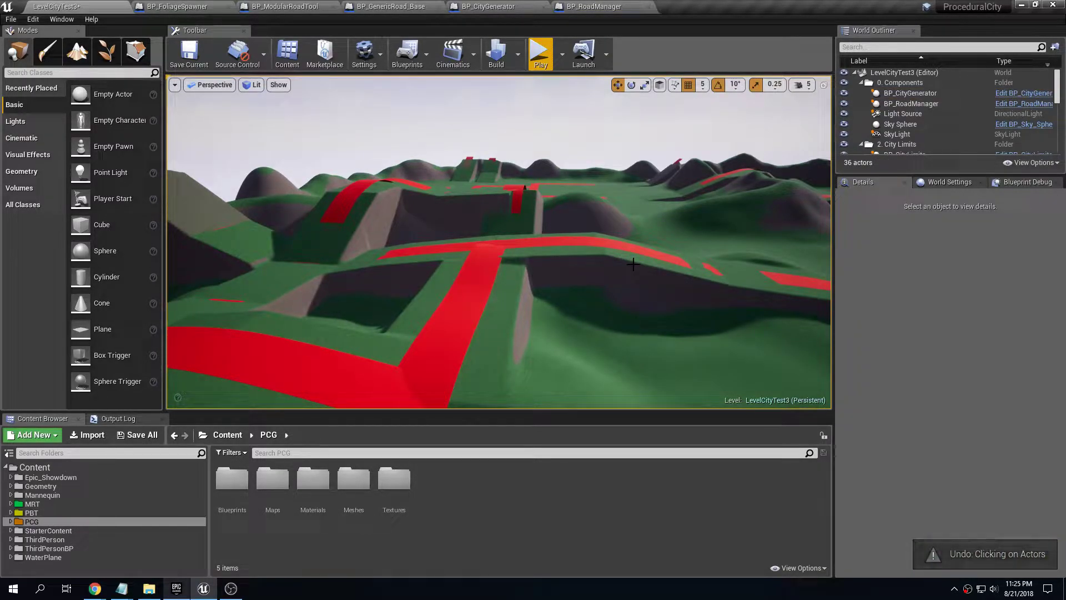
{"action": "key", "text": "ctrl+z"}
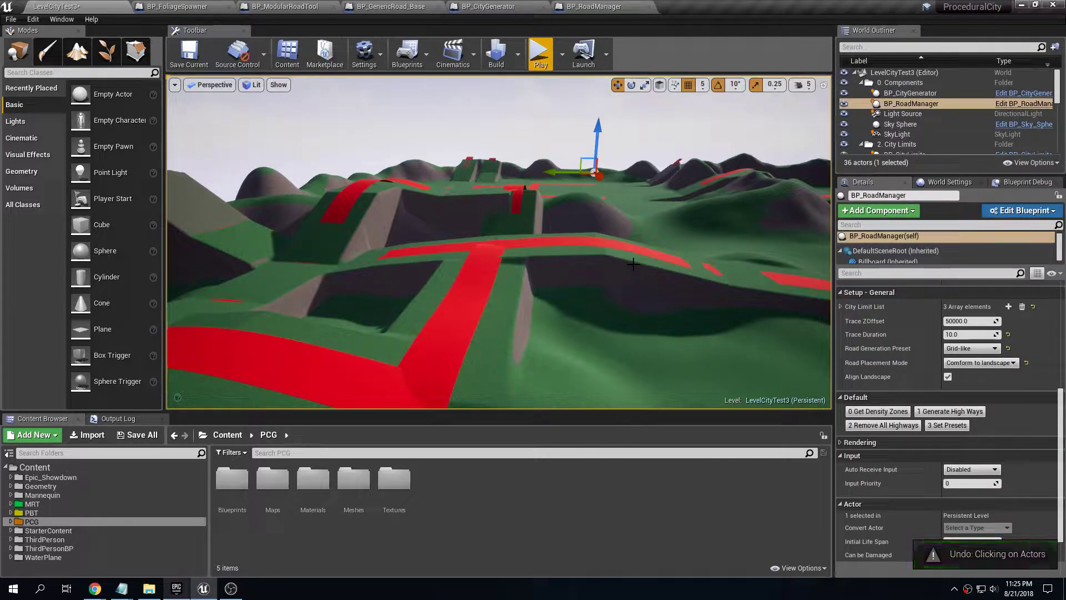
{"action": "key", "text": "ctrl+z"}
{"action": "right_click_drag", "start_coordinate": [633, 265], "coordinate": [722, 270]}
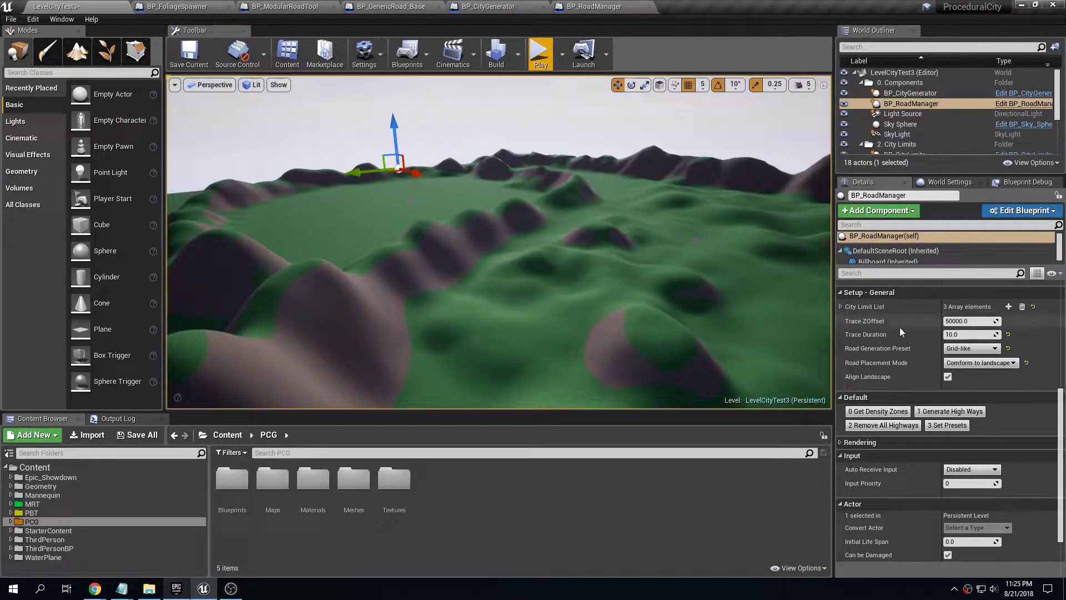
Set Max Slope to Spawn to 0.5 and generate grid-like highways repeatedly over the landscape.
{"action": "scroll", "coordinate": [894, 328], "scroll_direction": "up", "scroll_amount": 1}
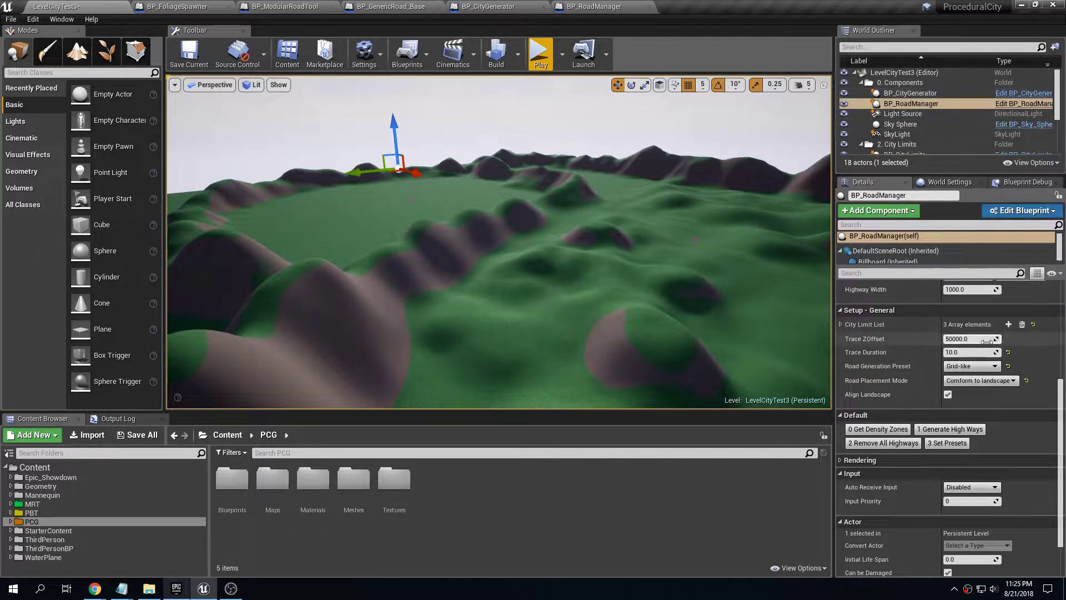
{"action": "scroll", "coordinate": [956, 364], "scroll_direction": "up", "scroll_amount": 3}
{"action": "left_click", "coordinate": [971, 350]}
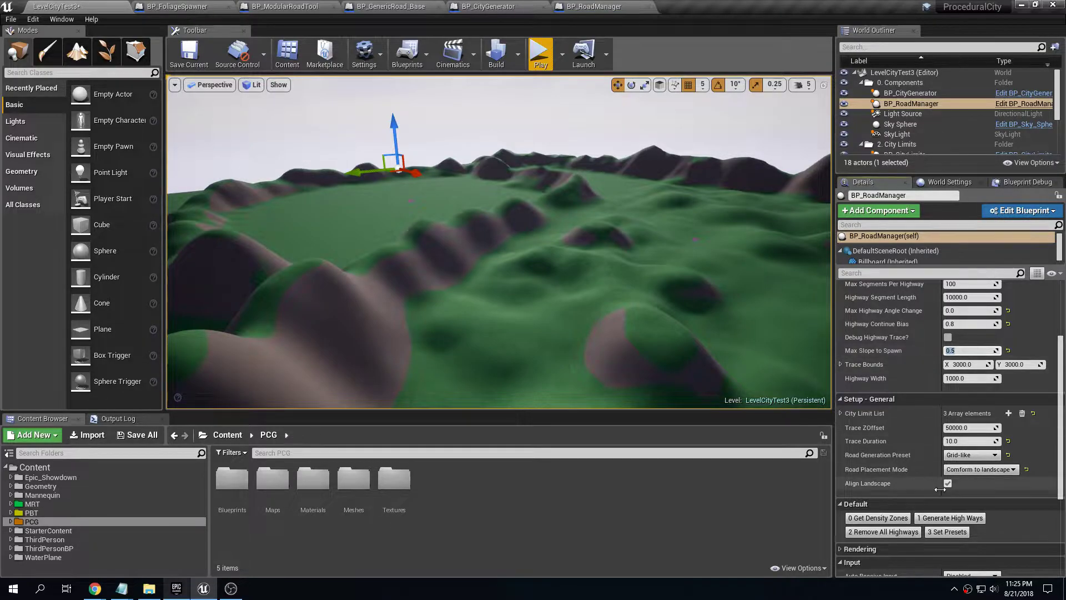
{"action": "left_click", "coordinate": [954, 521]}
{"action": "right_click_drag", "start_coordinate": [488, 260], "coordinate": [545, 274]}
{"action": "key", "text": "w"}
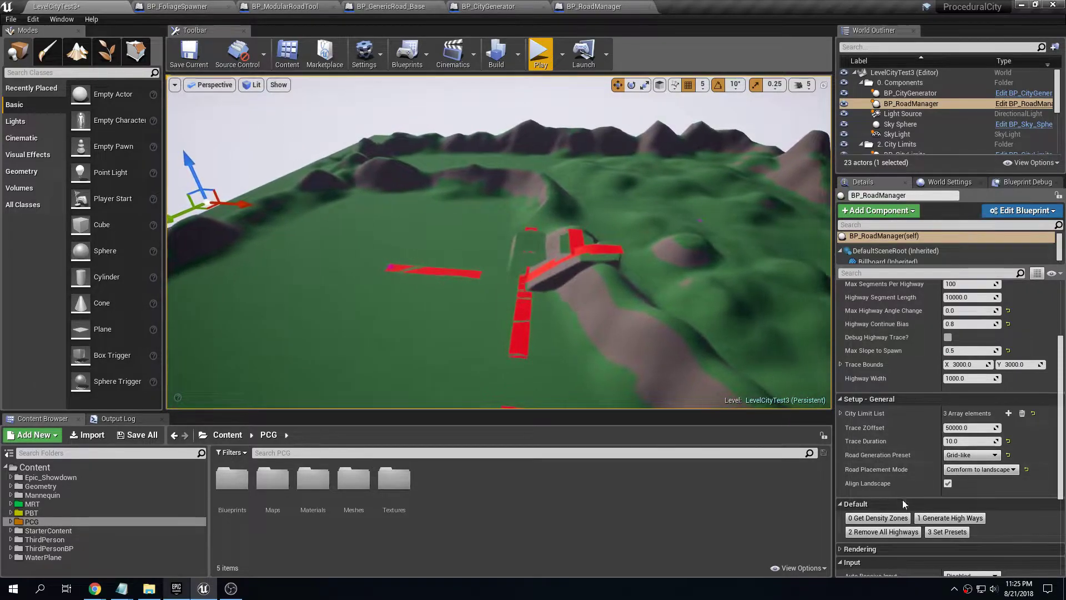
{"action": "left_click", "coordinate": [950, 520]}
{"action": "left_click", "coordinate": [950, 521]}
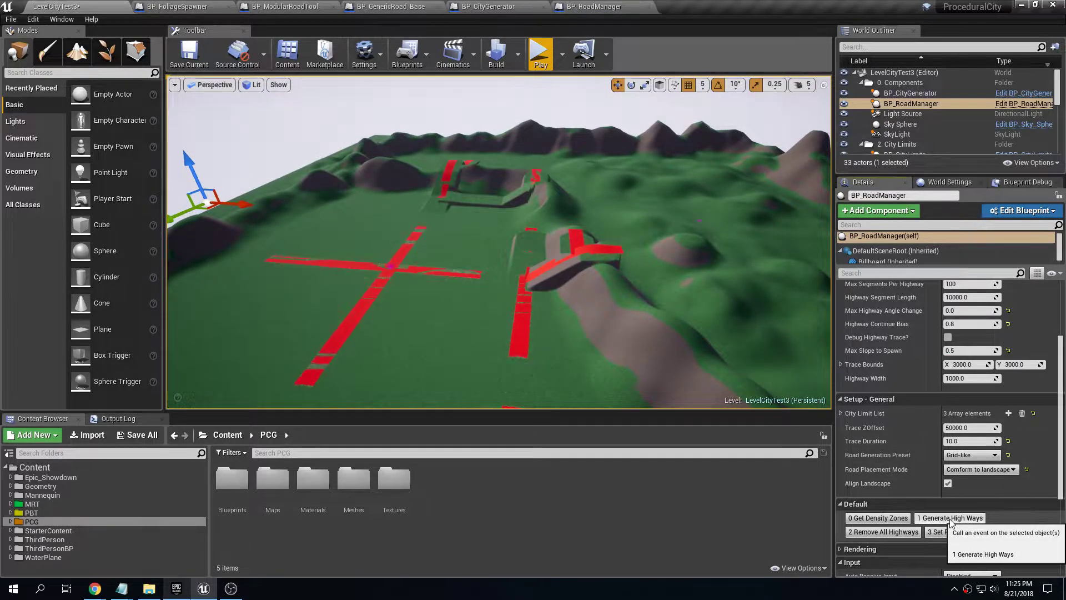
{"action": "key", "text": "w"}
{"action": "right_click_drag", "start_coordinate": [627, 338], "coordinate": [590, 299]}
{"action": "key", "text": "s"}
Clear the generated highways together with their landscape deformation, and return Max Slope to Spawn to 0.7.
{"action": "left_click", "coordinate": [884, 532]}
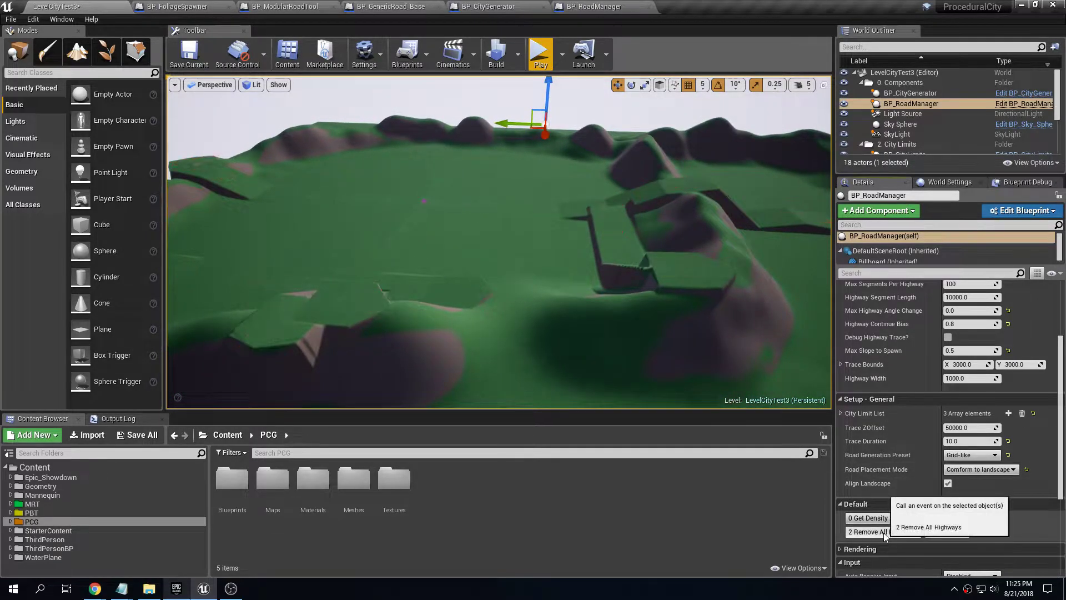
{"action": "key", "text": "ctrl+z"}
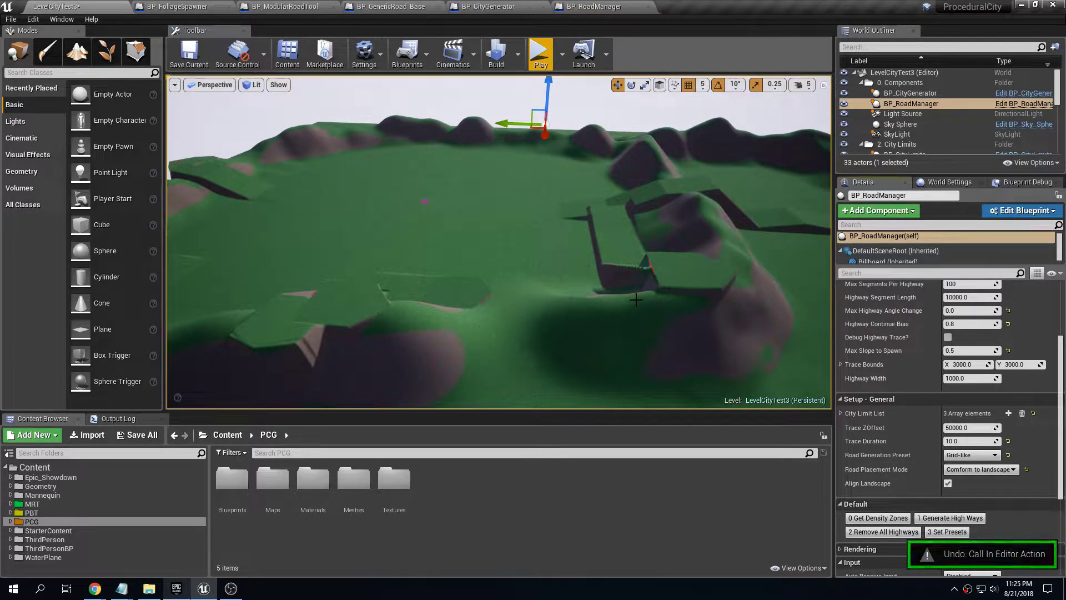
{"action": "key", "text": "ctrl+z"}
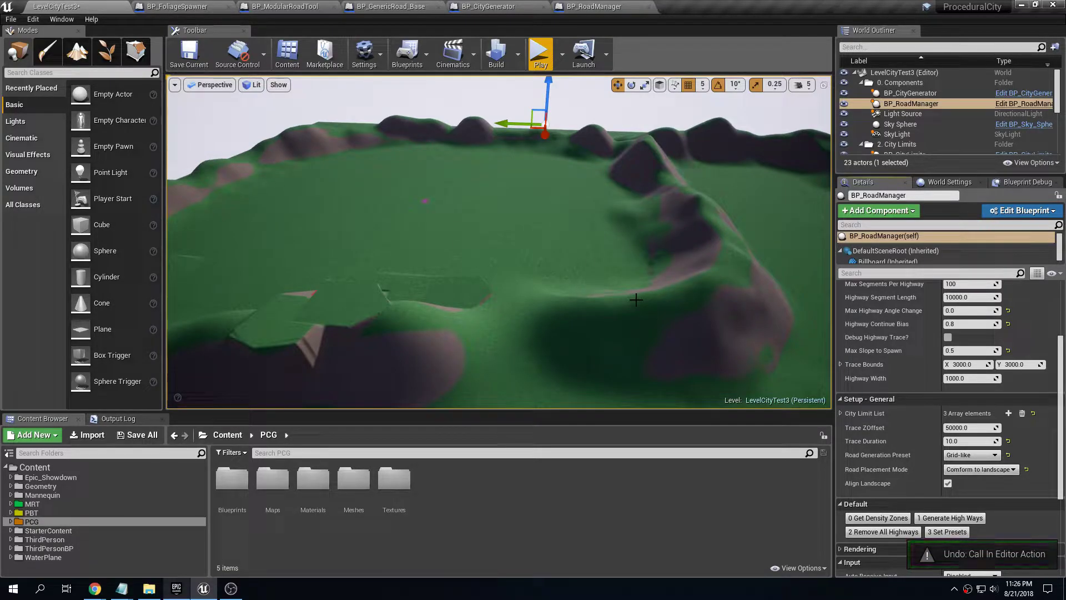
{"action": "key", "text": "ctrl+z"}
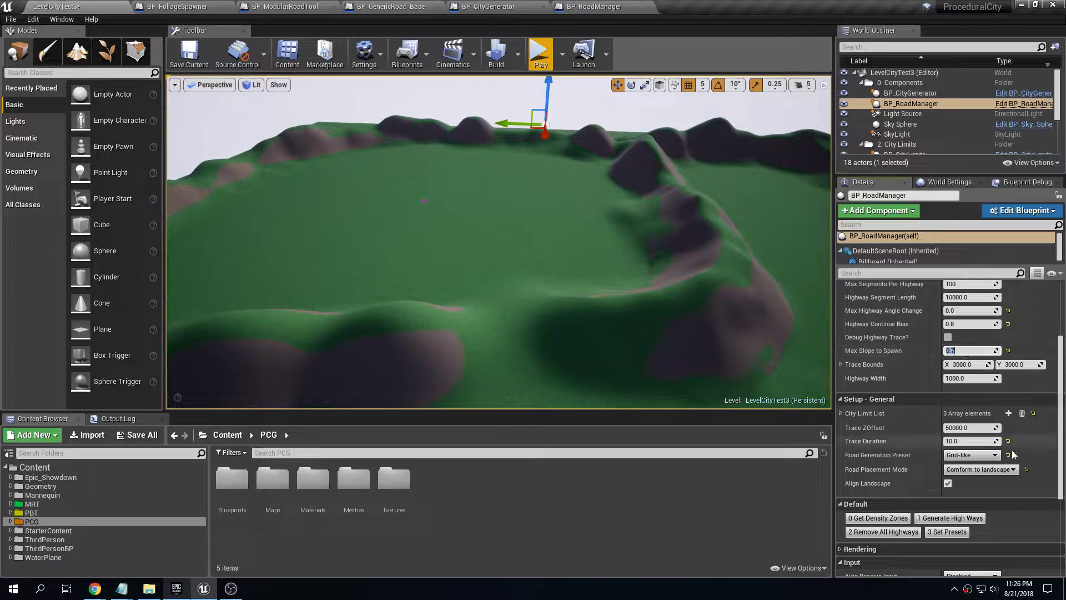
Apply the Heavy Curves road generation preset, generate highways with it, and undo the generated highways.
{"action": "left_click", "coordinate": [976, 455]}
{"action": "left_click", "coordinate": [981, 486]}
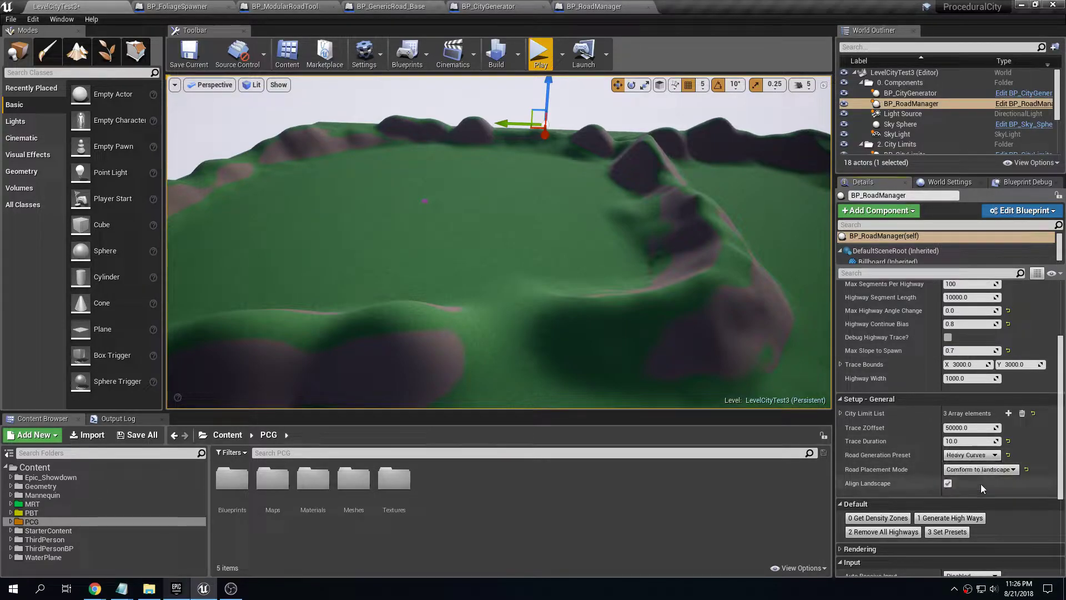
{"action": "left_click", "coordinate": [945, 534]}
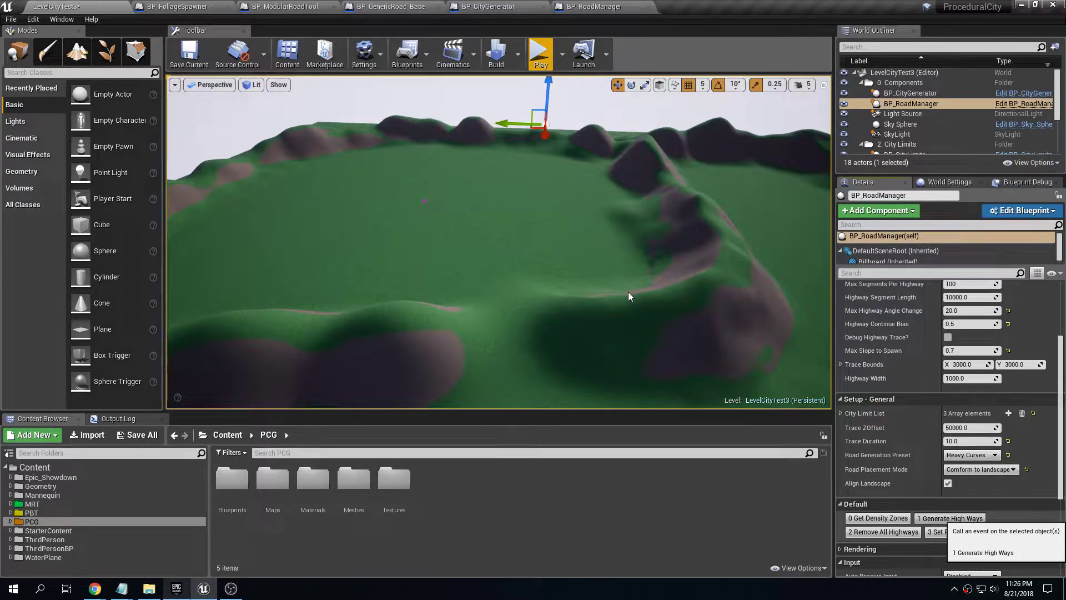
{"action": "mouse_move", "coordinate": [628, 291]}
{"action": "right_mouse_down"}
{"action": "mouse_move", "coordinate": [511, 294]}
{"action": "mouse_move", "coordinate": [589, 333]}
{"action": "mouse_move", "coordinate": [628, 291]}
{"action": "right_mouse_up"}
{"action": "right_click_drag", "start_coordinate": [498, 242], "coordinate": [624, 292]}
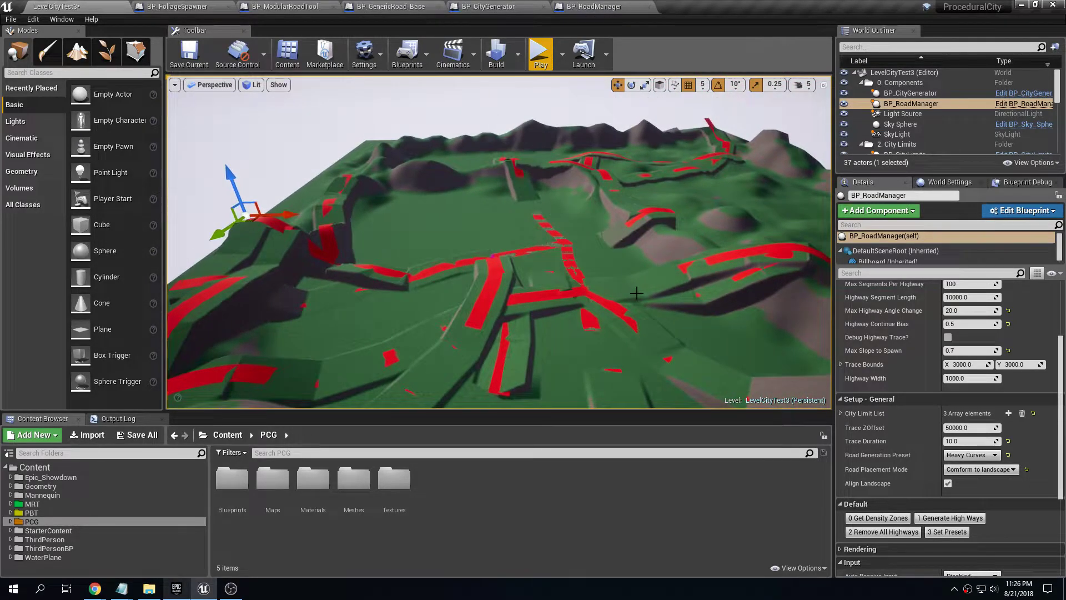
{"action": "key", "text": "ctrl+z"}
Apply the Organic road generation preset and generate landscape-conforming highways across the plain and hills.
{"action": "left_click", "coordinate": [971, 455]}
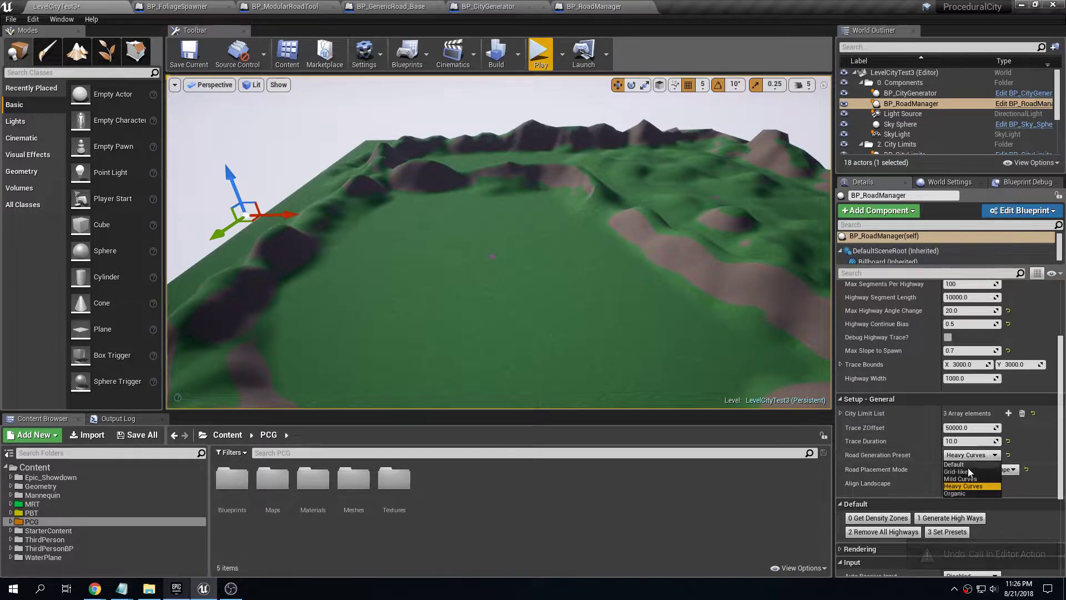
{"action": "left_click", "coordinate": [970, 493]}
{"action": "left_click", "coordinate": [954, 532]}
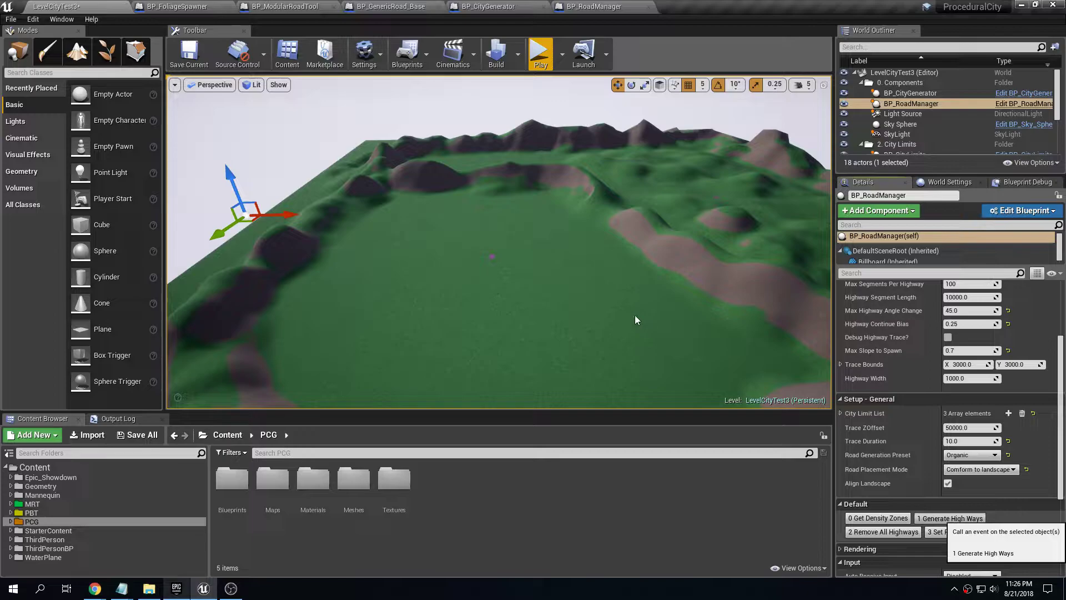
{"action": "right_click_drag", "start_coordinate": [617, 317], "coordinate": [641, 292]}
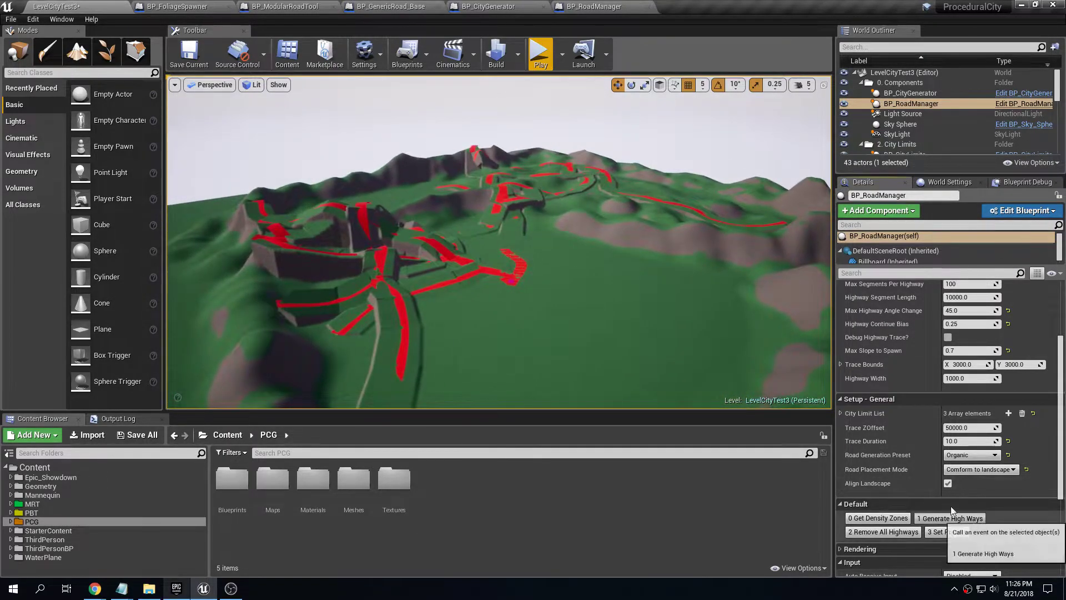
{"action": "right_click_drag", "start_coordinate": [568, 327], "coordinate": [529, 271]}
Collect all roads with BP_CityGenerator and spawn buildings along the organic highways.
{"action": "left_click", "coordinate": [890, 95]}
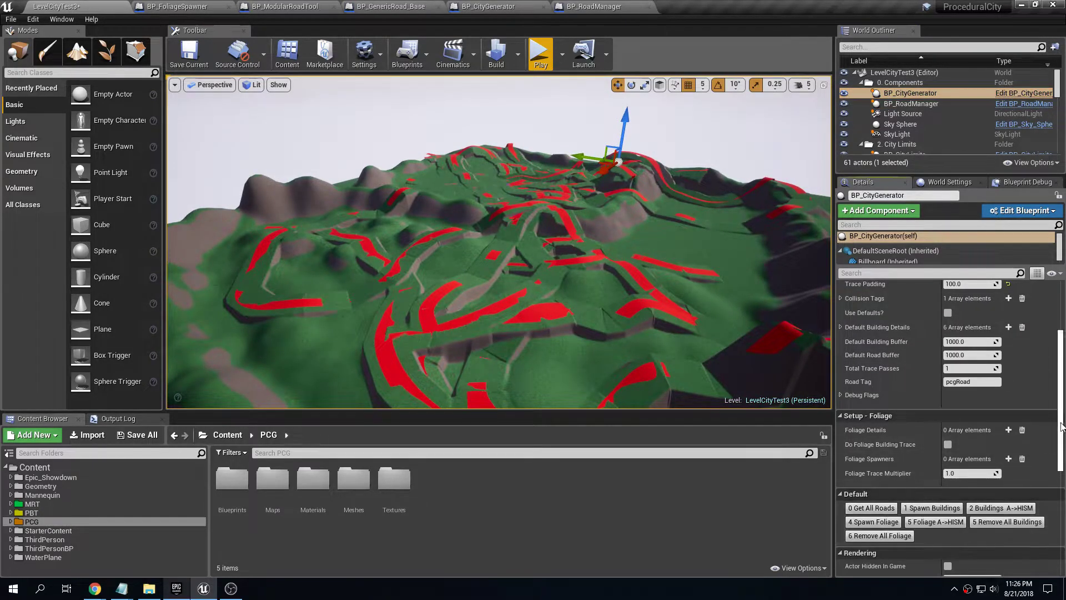
{"action": "left_click_drag", "start_coordinate": [1063, 426], "coordinate": [1056, 355]}
{"action": "scroll", "coordinate": [1055, 356], "scroll_direction": "down", "scroll_amount": 5}
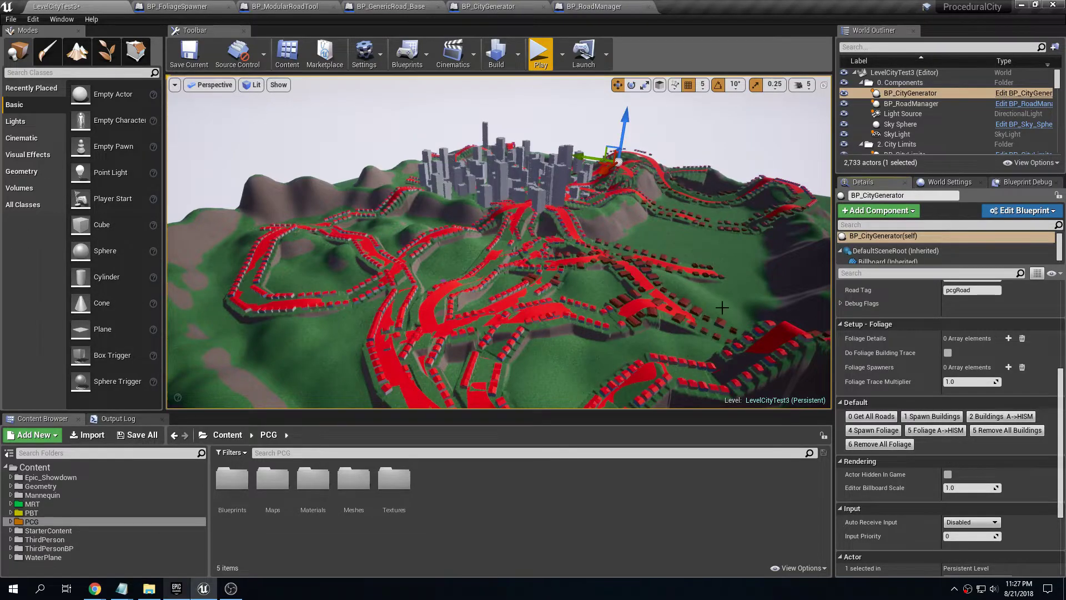
Fly through the generated city and along the hillside roads to examine building placement, and clear the selection.
{"action": "key", "text": "w"}
{"action": "right_click_drag", "start_coordinate": [499, 242], "coordinate": [567, 272]}
{"action": "key", "text": "s"}
{"action": "key", "text": "d"}
{"action": "key", "text": "w"}
{"action": "key", "text": "s"}
{"action": "key", "text": "w"}
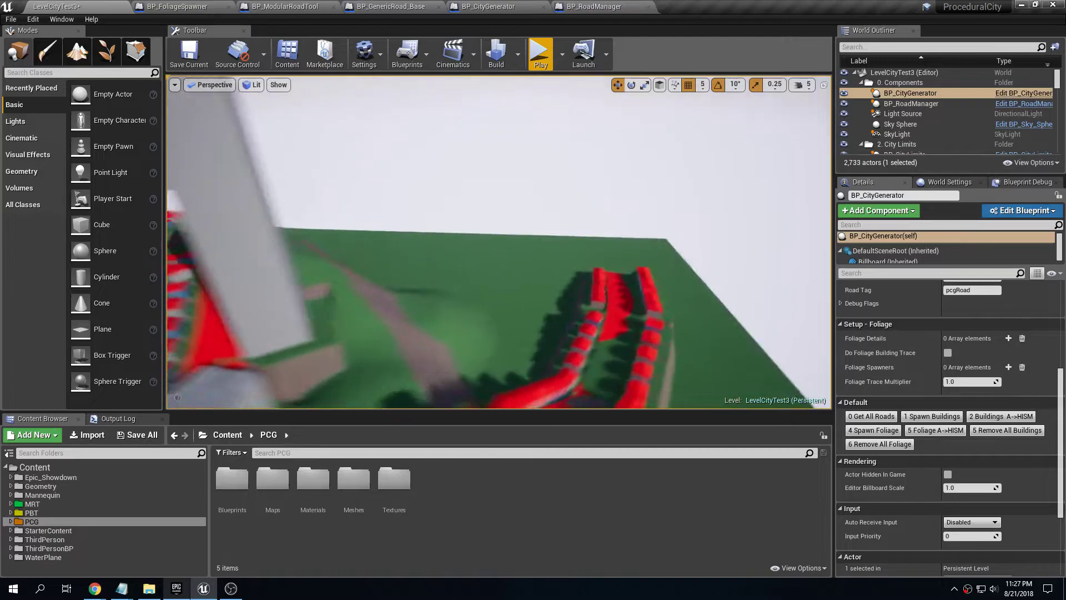
{"action": "key", "text": "d"}
{"action": "right_click_drag", "start_coordinate": [500, 250], "coordinate": [442, 251]}
{"action": "key", "text": "w"}
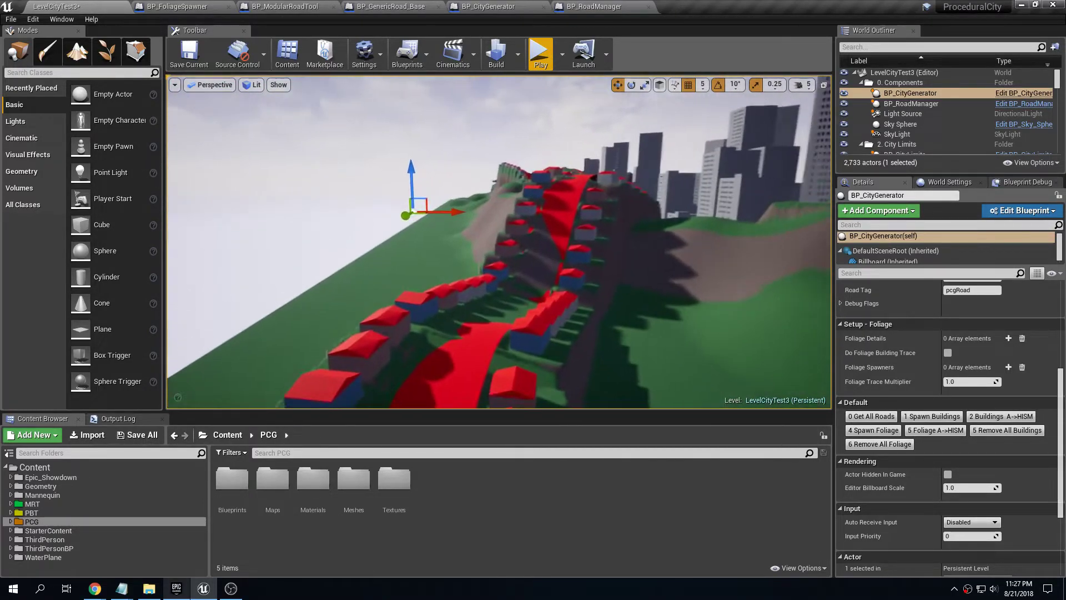
{"action": "key", "text": "w"}
{"action": "key", "text": "w"}
{"action": "right_click_drag", "start_coordinate": [499, 242], "coordinate": [472, 250]}
{"action": "key", "text": "w"}
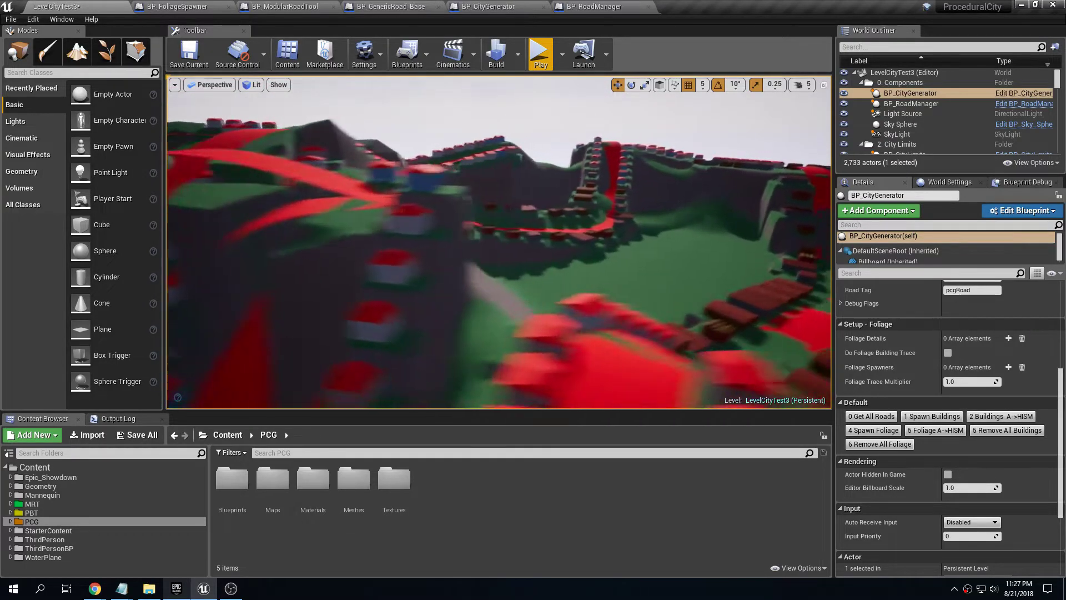
{"action": "key", "text": "w"}
{"action": "right_click_drag", "start_coordinate": [500, 242], "coordinate": [311, 255]}
{"action": "key", "text": "w"}
{"action": "right_click_drag", "start_coordinate": [619, 238], "coordinate": [636, 229]}
{"action": "key", "text": "s"}
{"action": "right_click_drag", "start_coordinate": [500, 242], "coordinate": [583, 266]}
{"action": "key", "text": "a"}
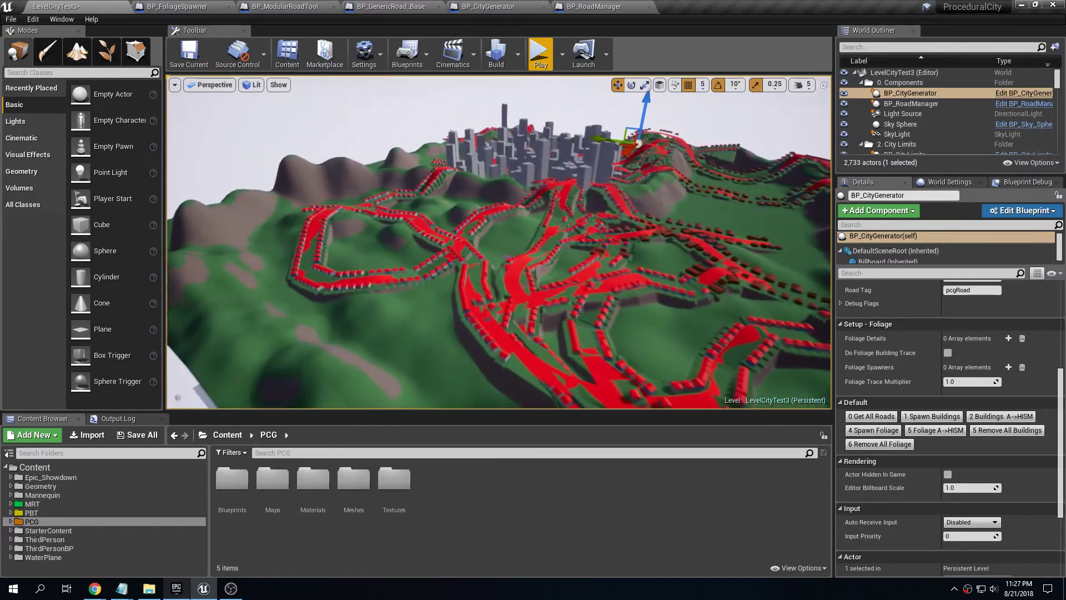
{"action": "key", "text": "Escape"}
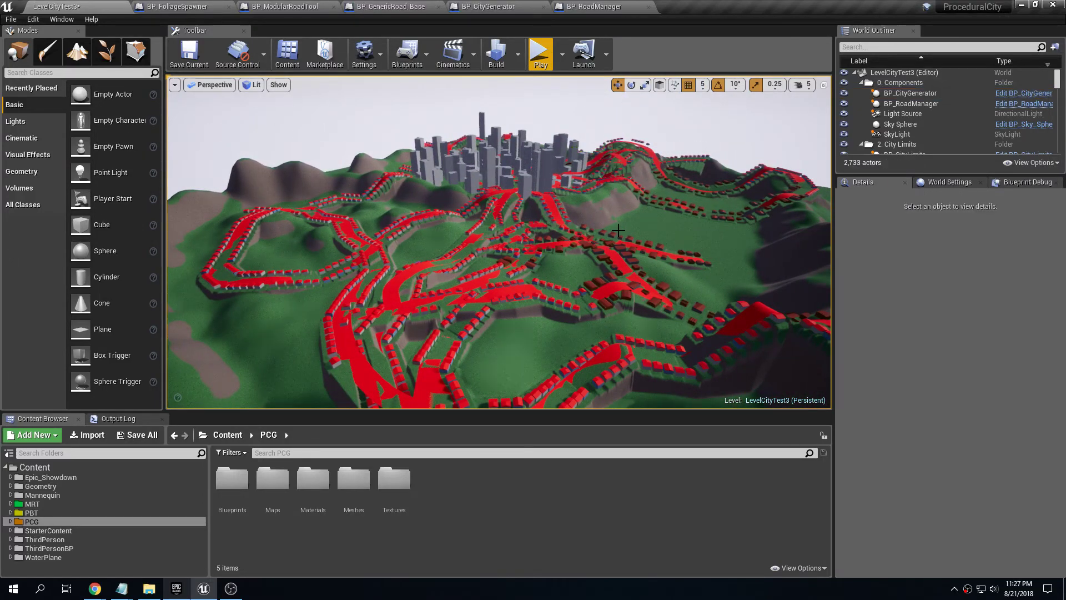